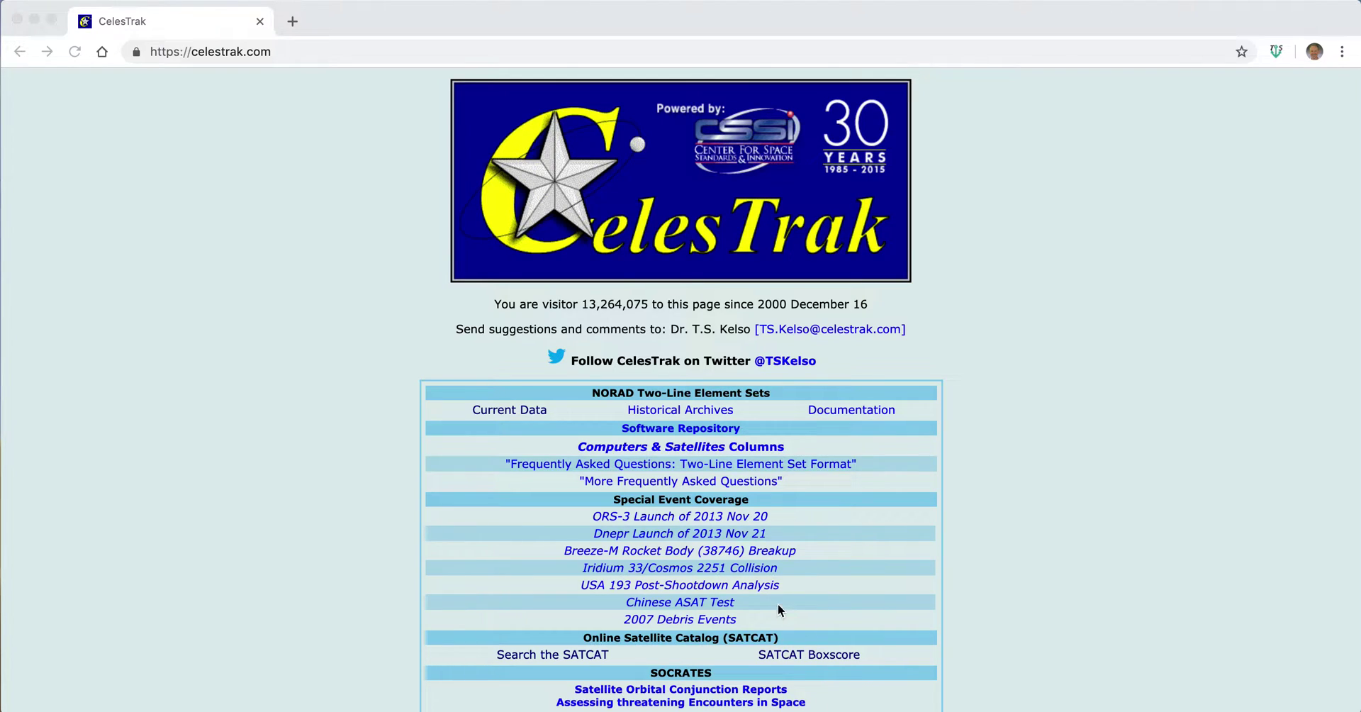
Open the current NORAD element sets page and view the raw element text for Last 30 Days' Launches, returning to the list
left_click(510, 410)
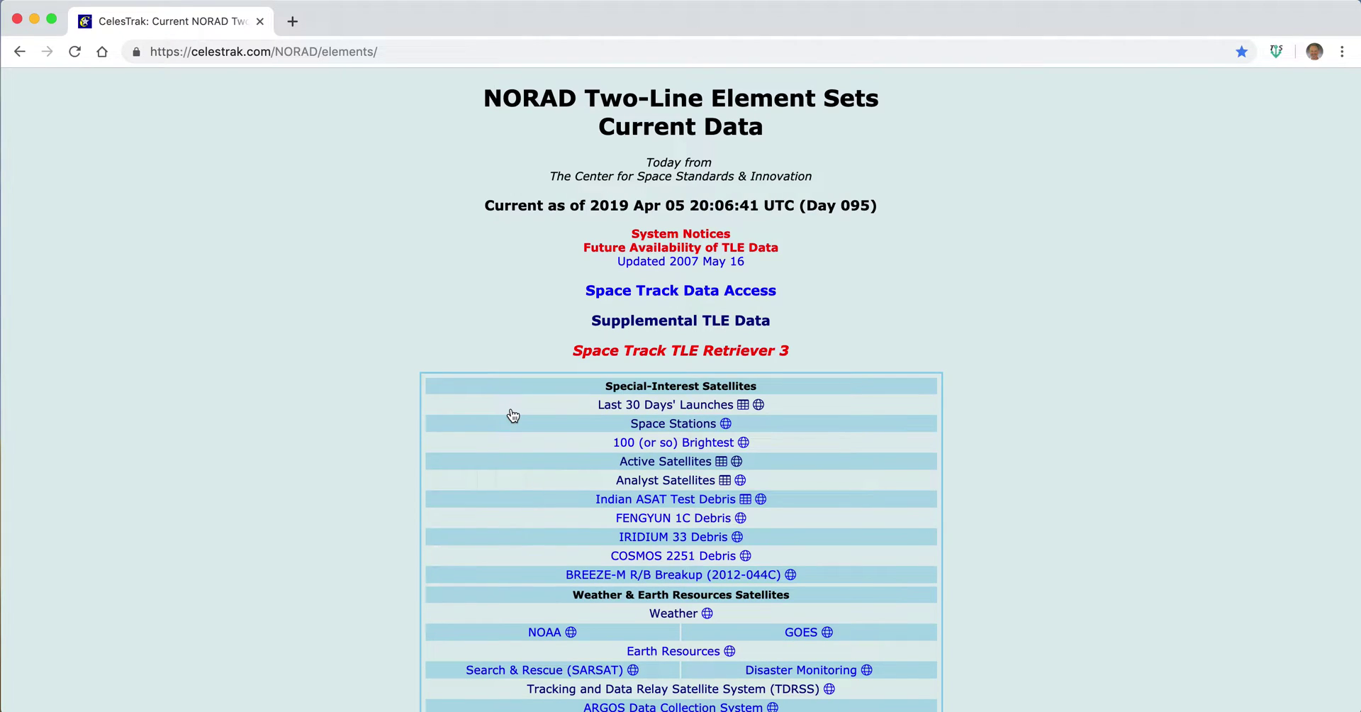
left_click(599, 404)
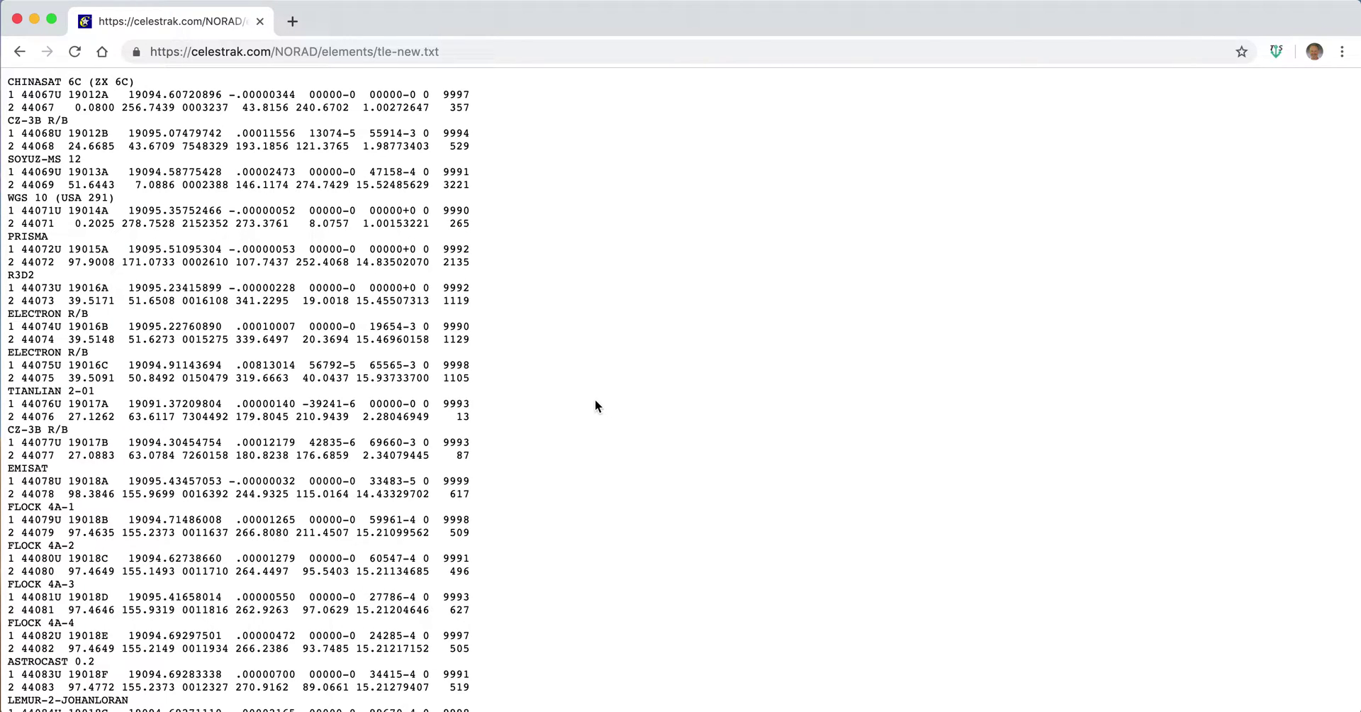
key("super+bracketleft")
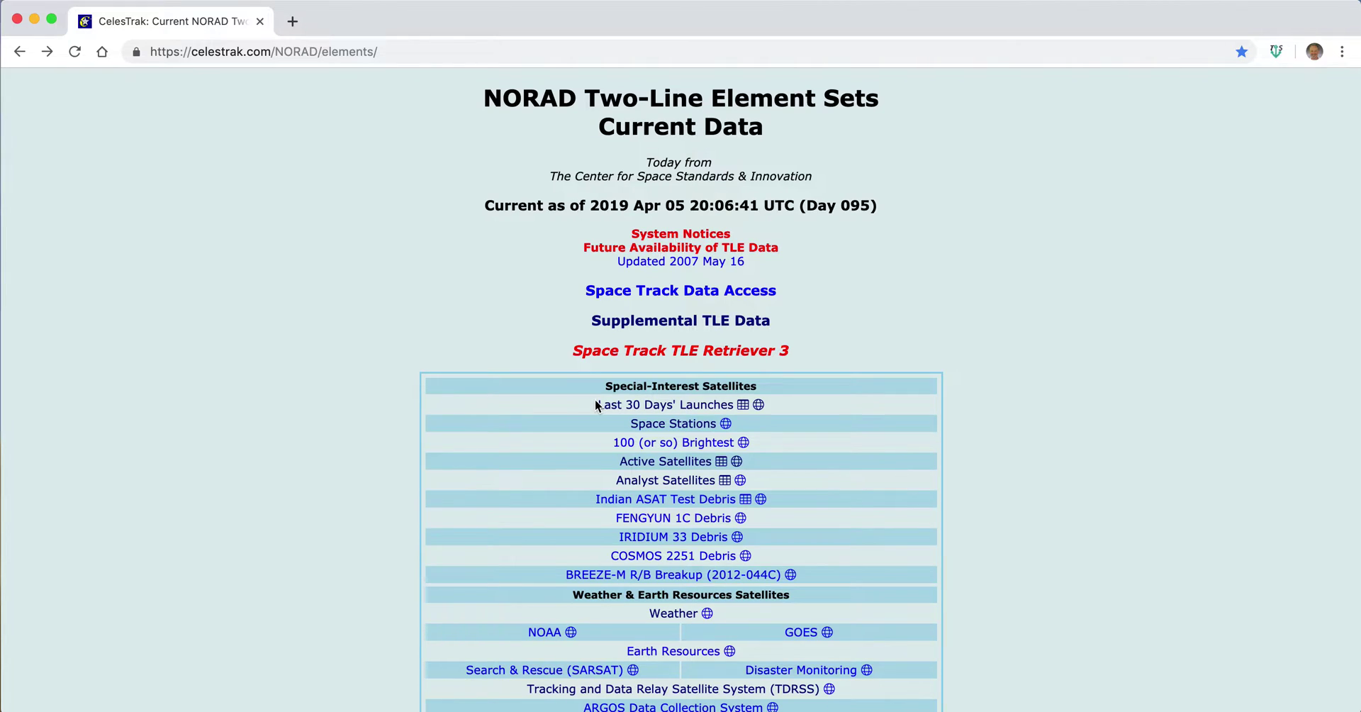
Open the Last 30 Days' Launches table and sort it by TLE age and by apogee height, each ascending and descending
left_click(744, 405)
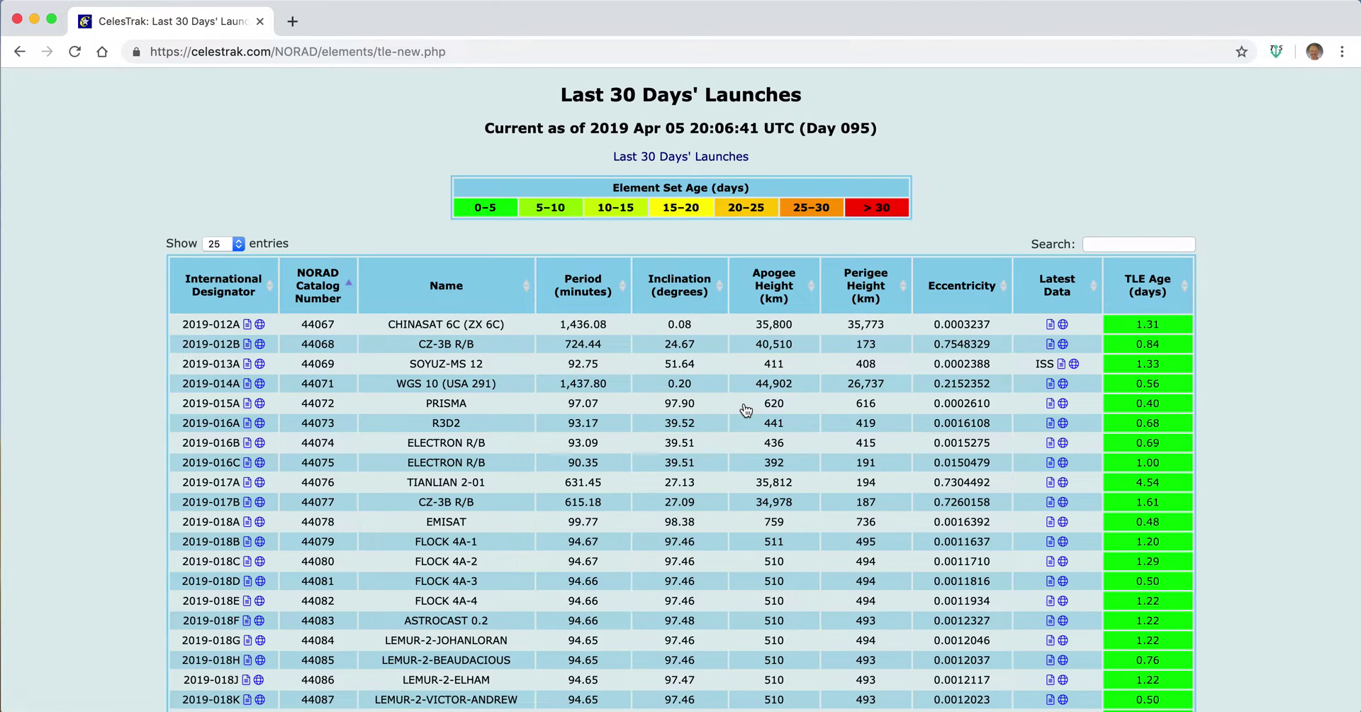
left_click(1136, 288)
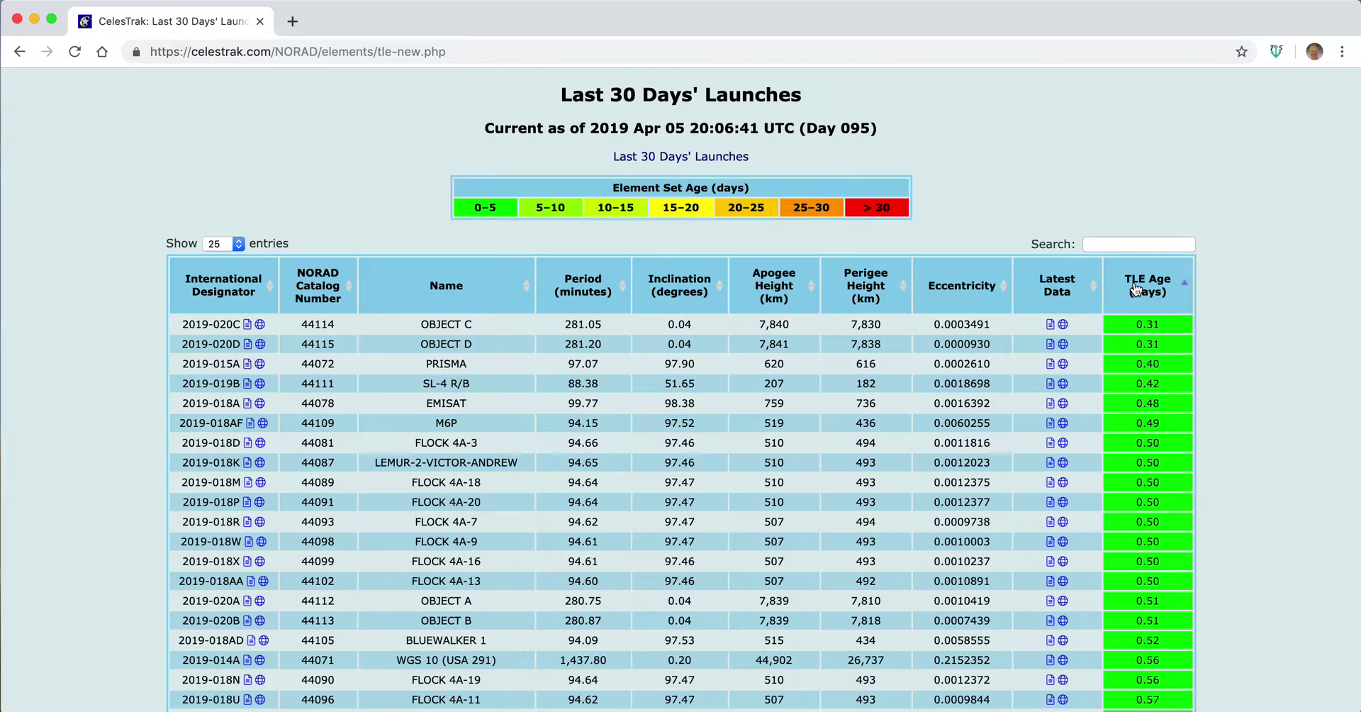
left_click(1136, 287)
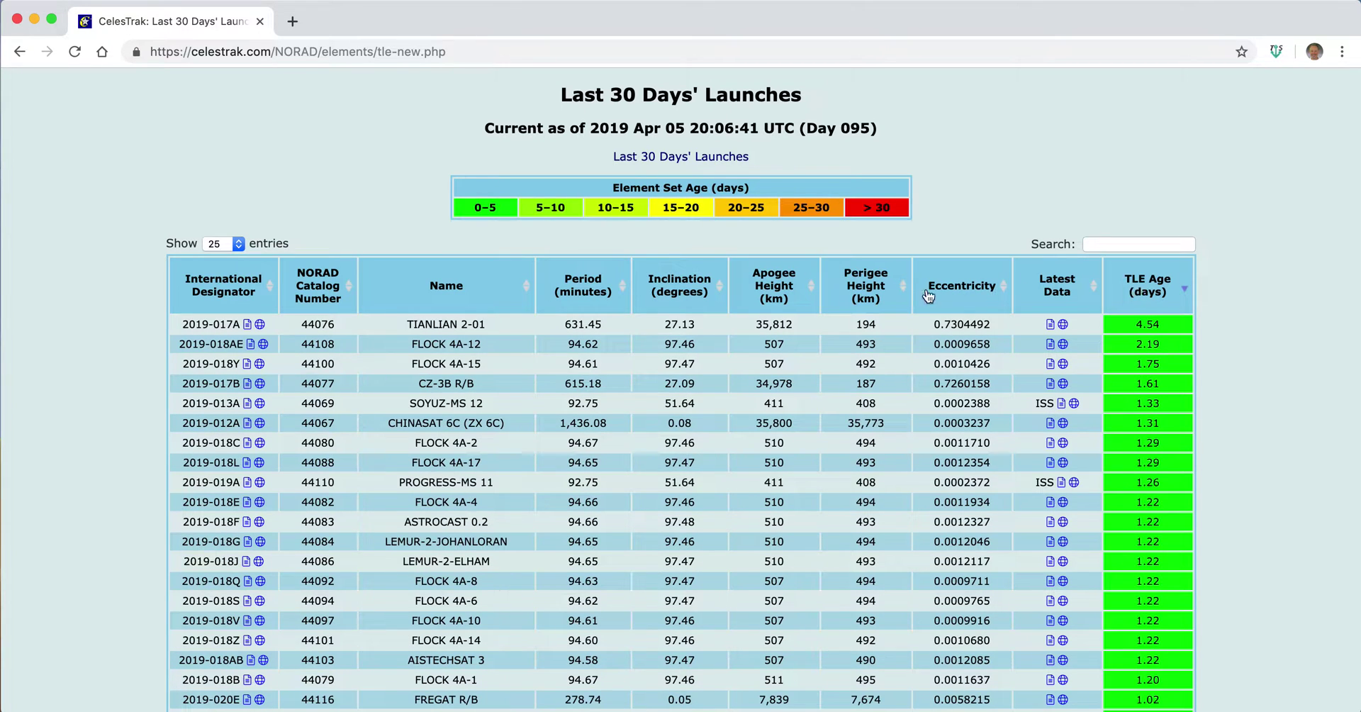
left_click(759, 292)
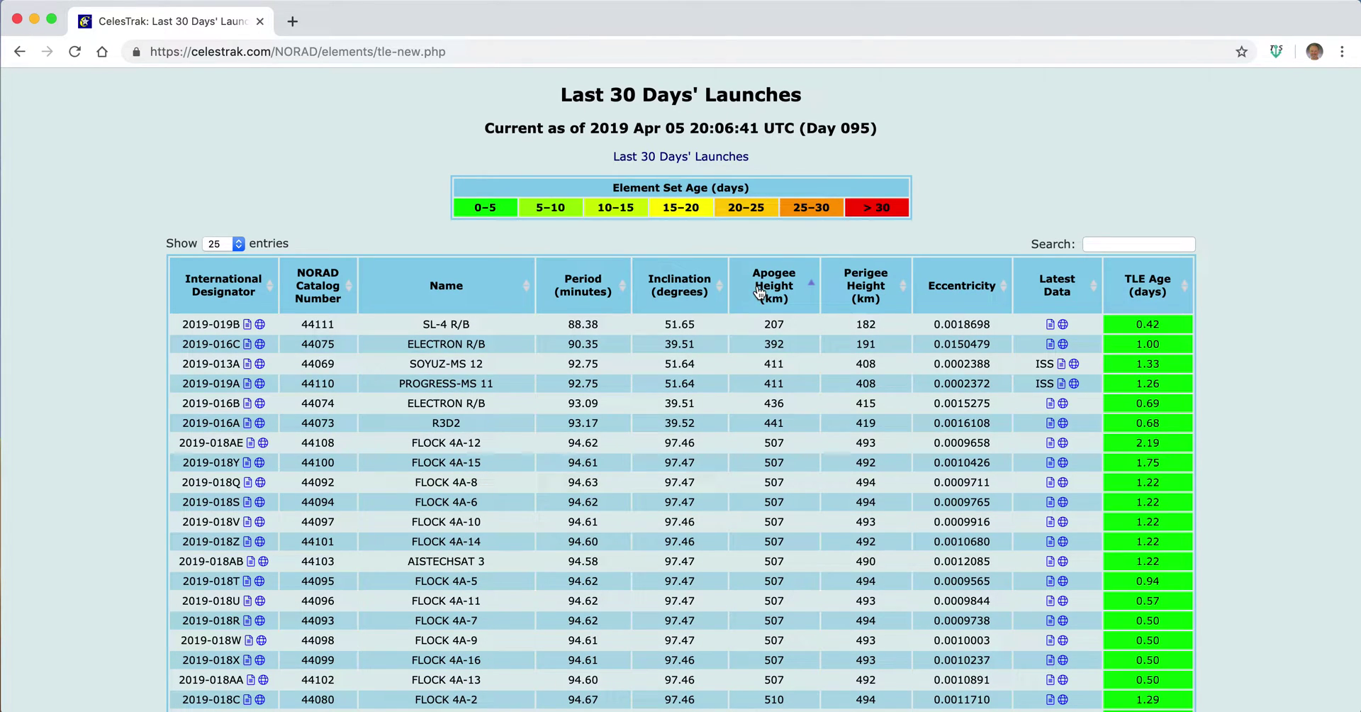
left_click(760, 292)
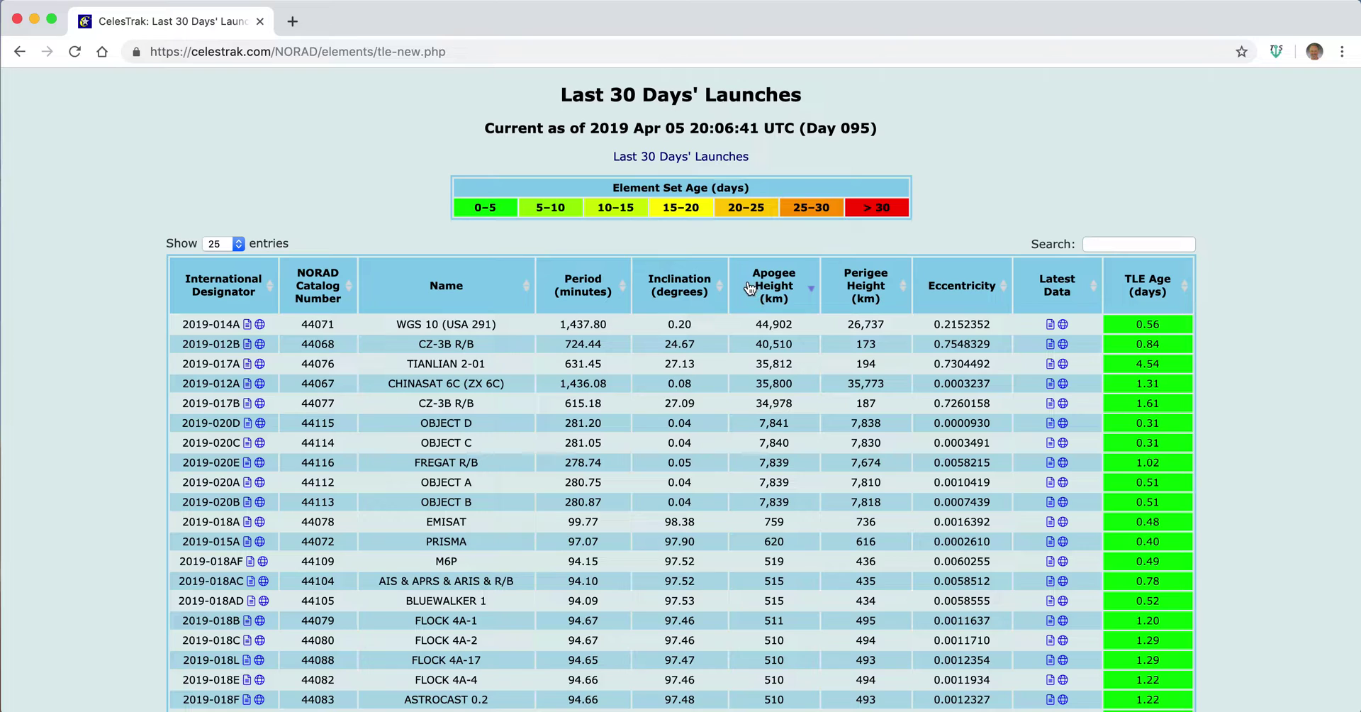
Return to the current data list and open the orbit visualization of Last 30 Days' Launches to view the orbits around Earth
key("super+bracketleft")
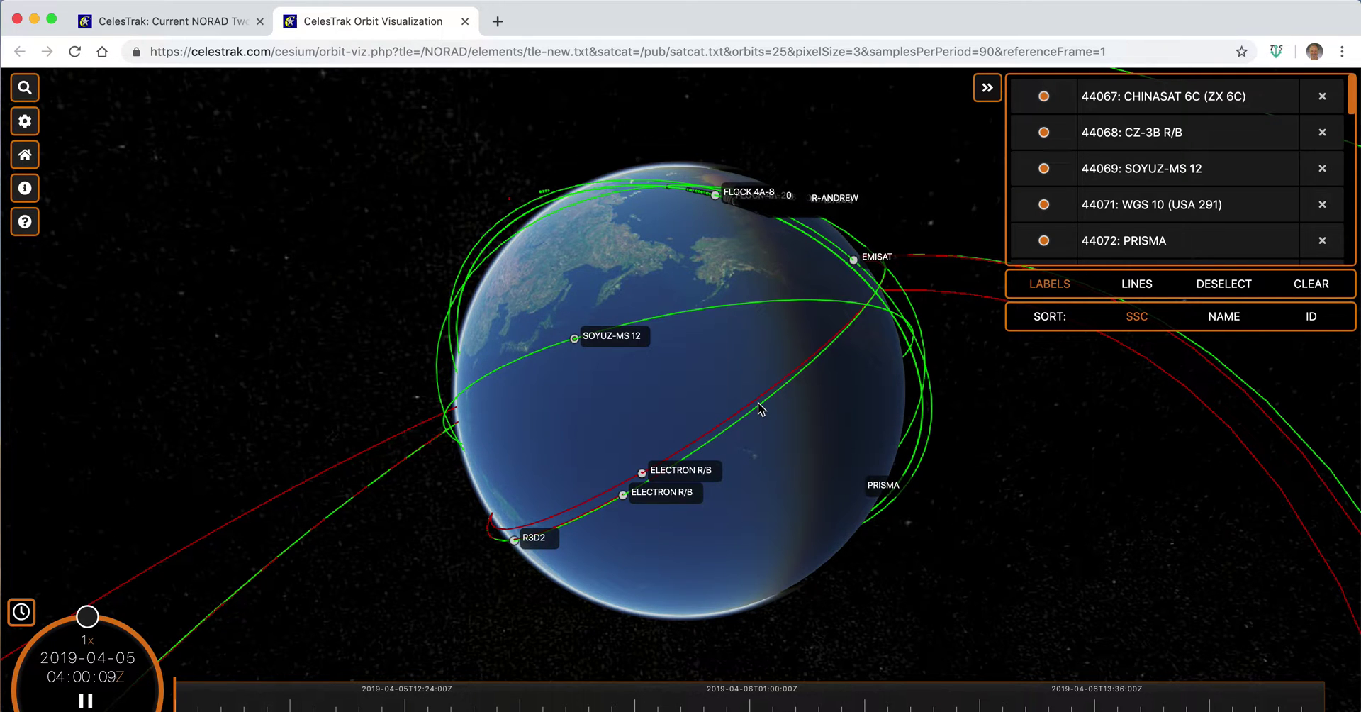
left_click_drag(872, 425, 565, 377)
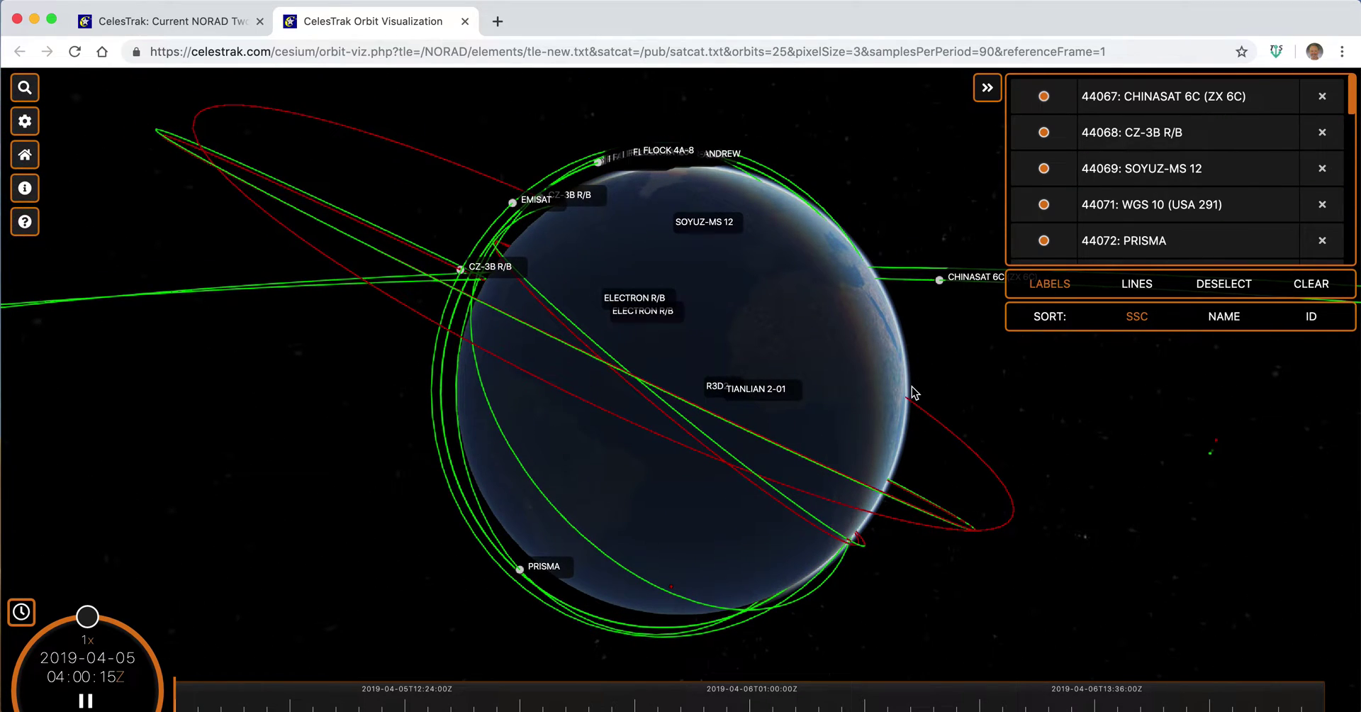
left_click_drag(770, 352, 793, 459)
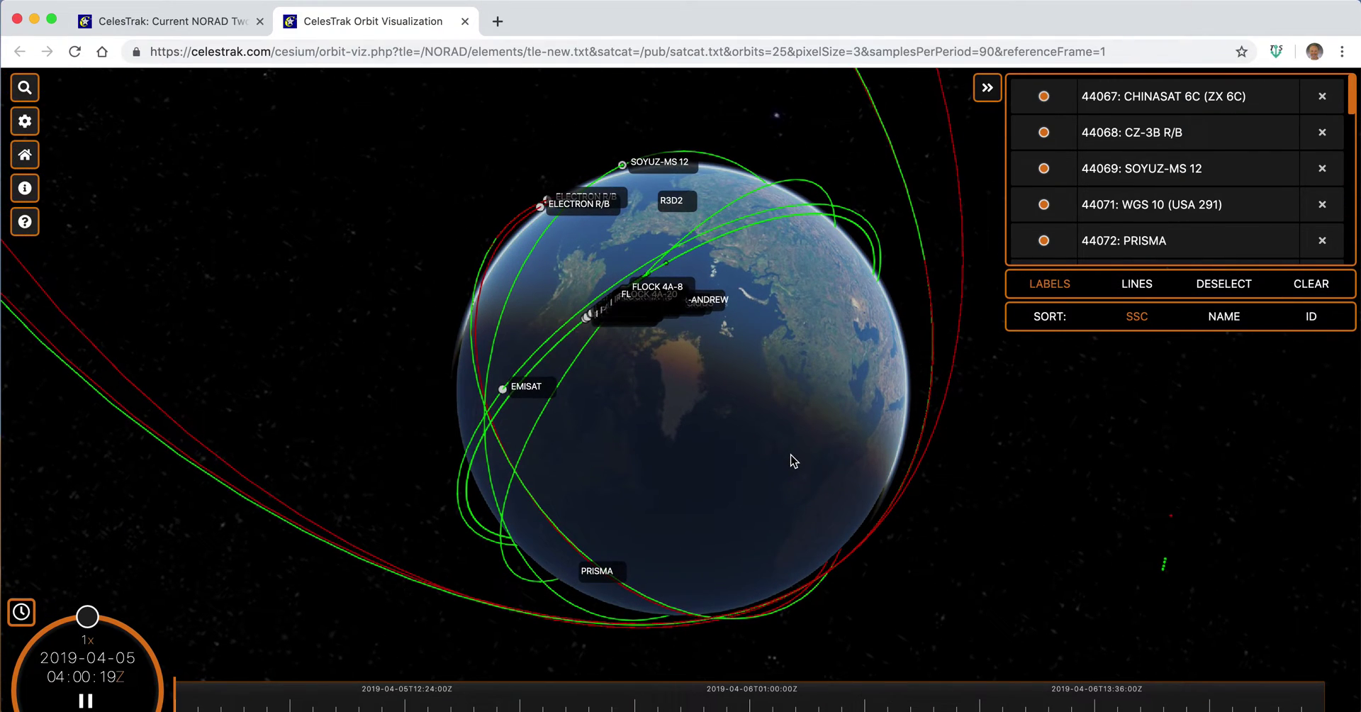
Deselect all satellites in the visualization and select only 44071: WGS 10 (USA 291)
left_click(1206, 285)
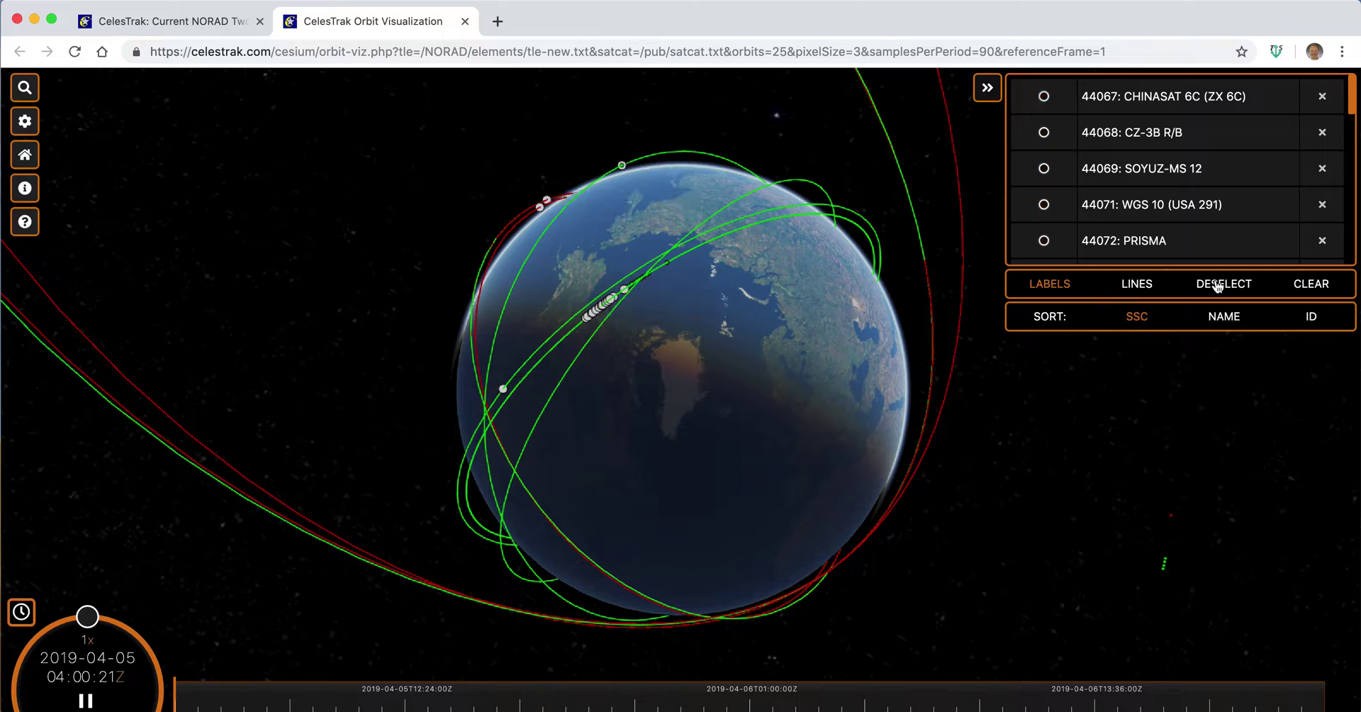
left_click(1044, 204)
left_click_drag(822, 332, 723, 208)
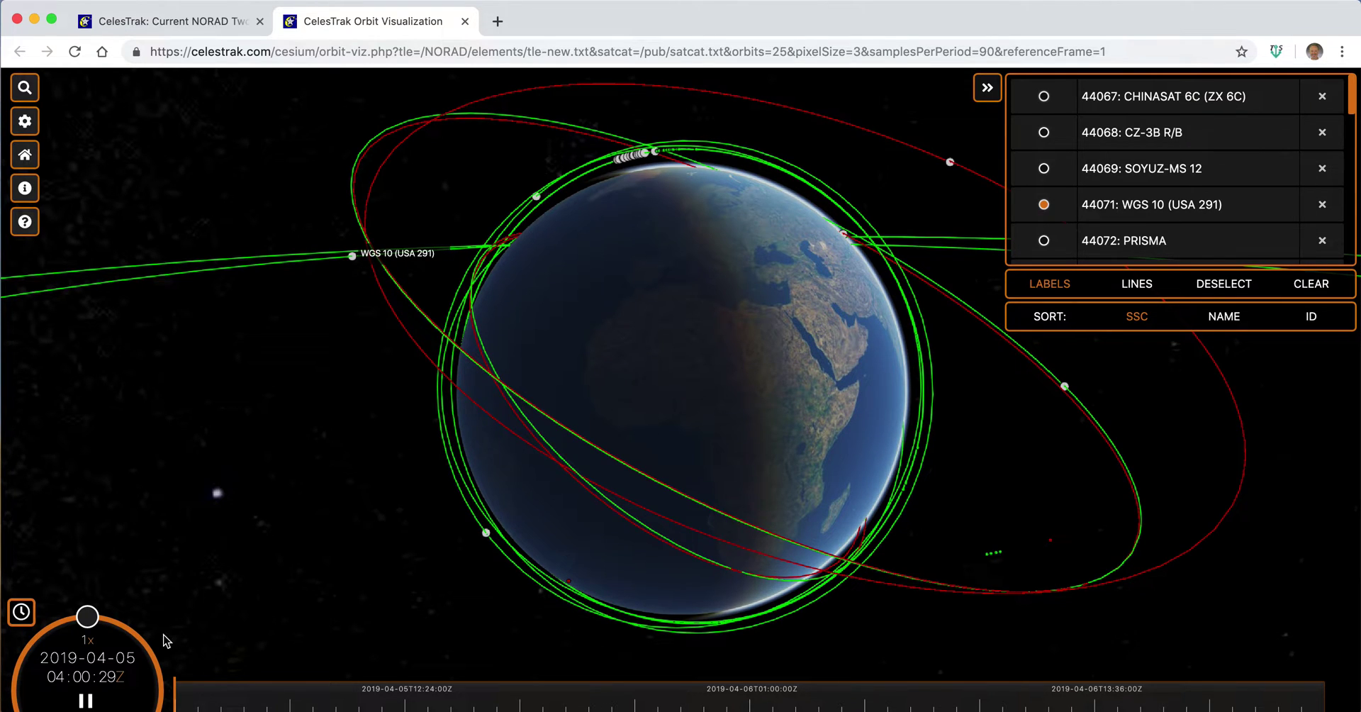
Speed the simulation clock up to 1915x, pausing it to display the orbits of OBJECT A and FREGAT R/B
left_click_drag(90, 623, 170, 661)
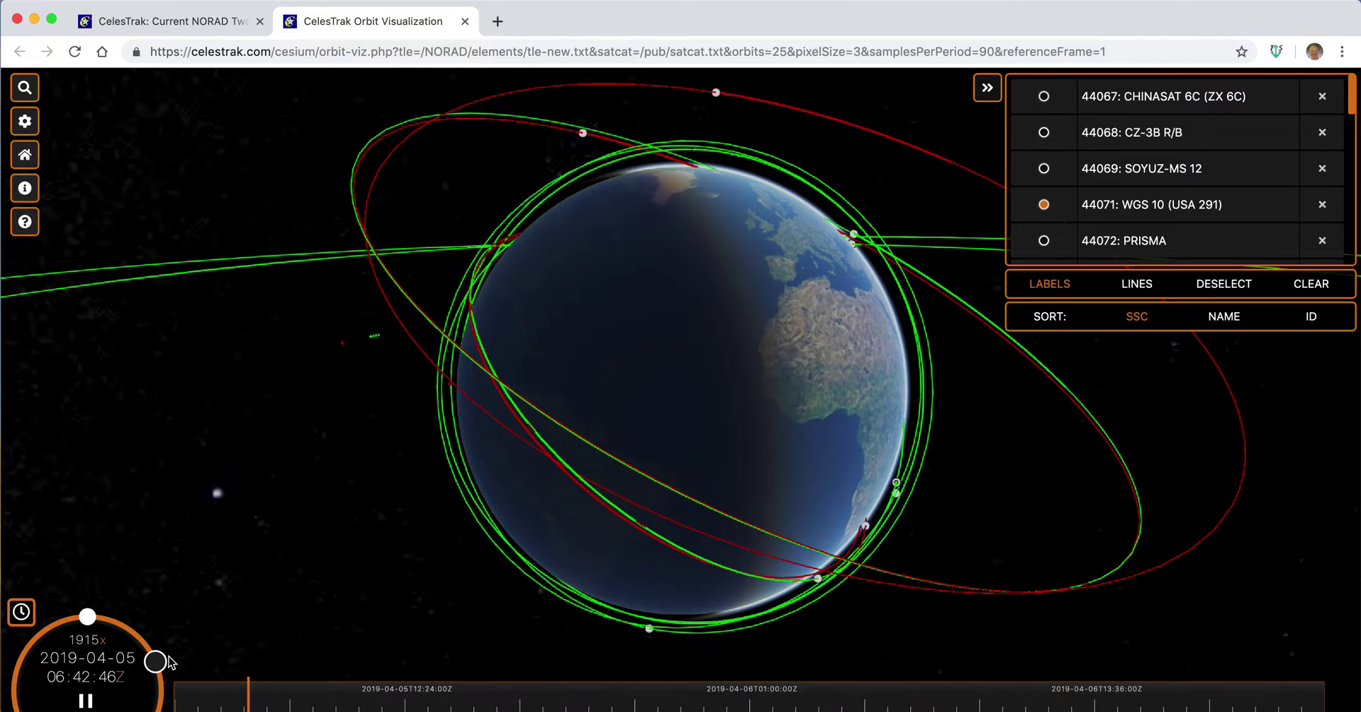
left_click(85, 701)
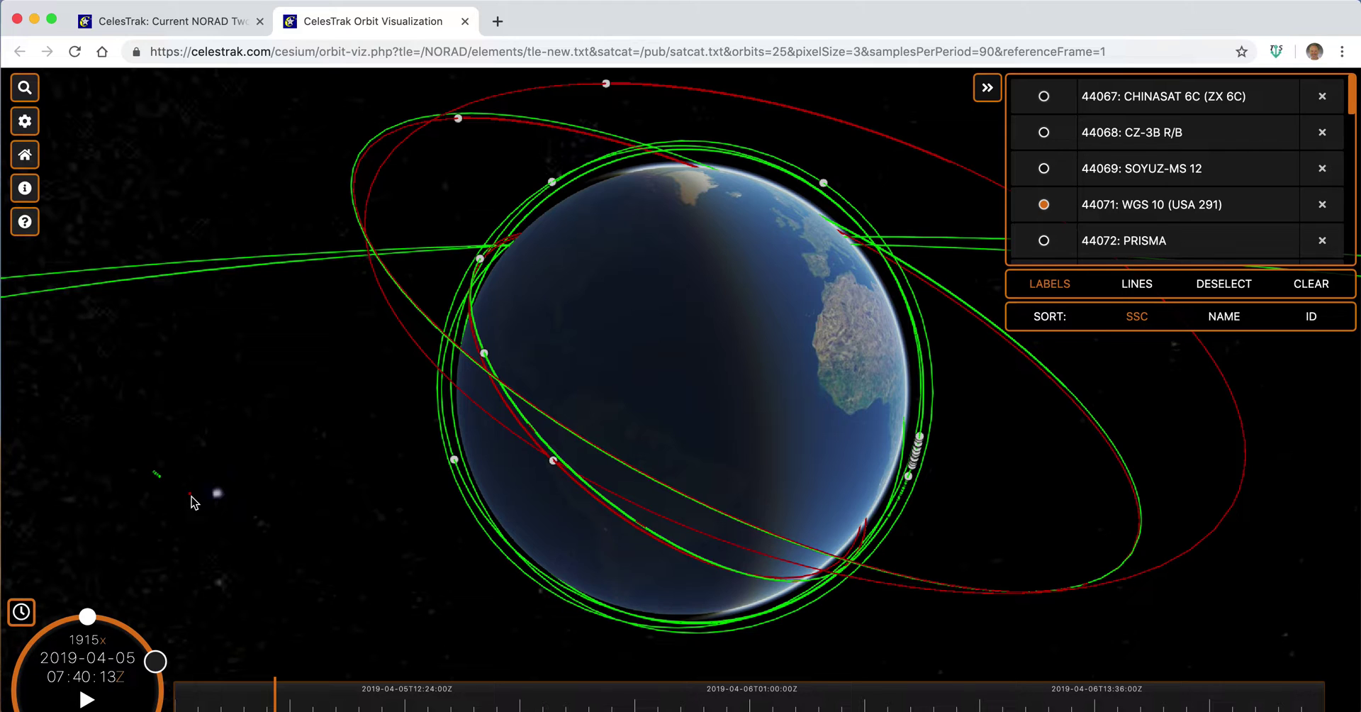
mouse_move(192, 496)
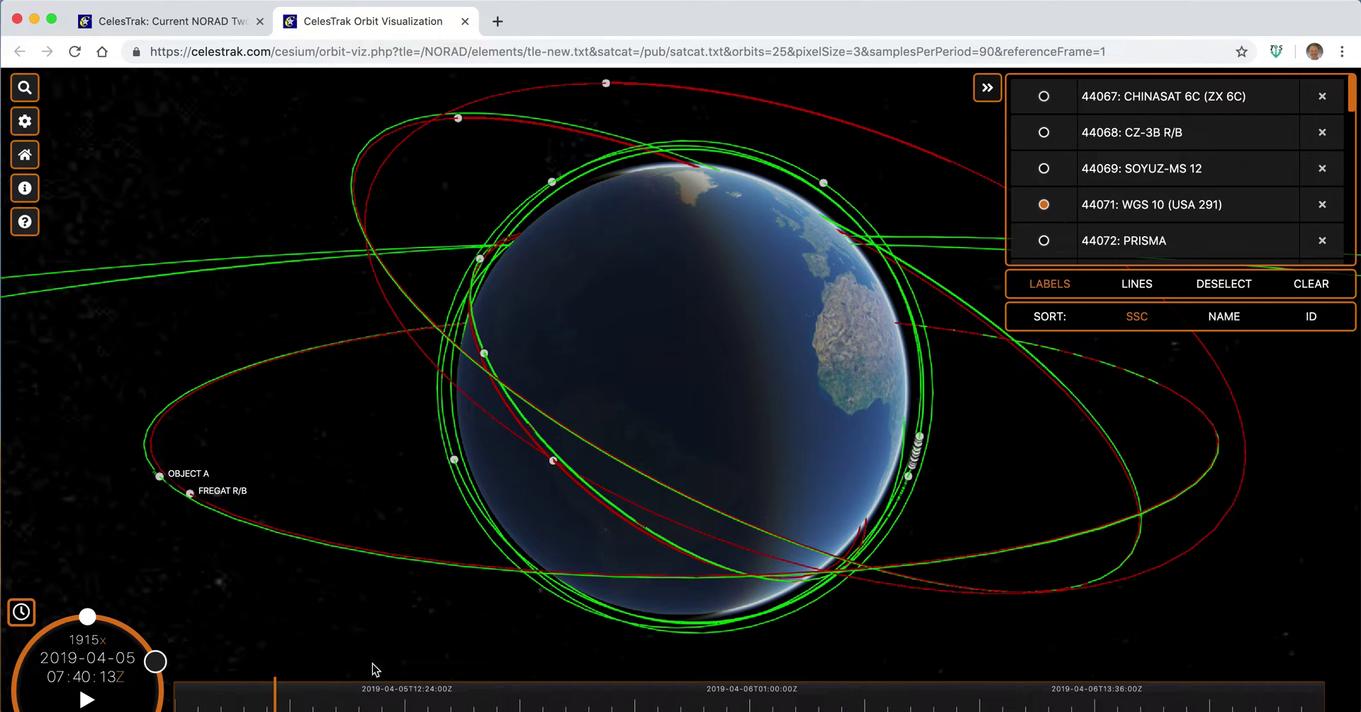
Scrub the timeline to different moments on 2019-04-05 and 2019-04-06, and reset the clock to the current time at 1x
left_click(401, 704)
left_click_drag(402, 704, 617, 706)
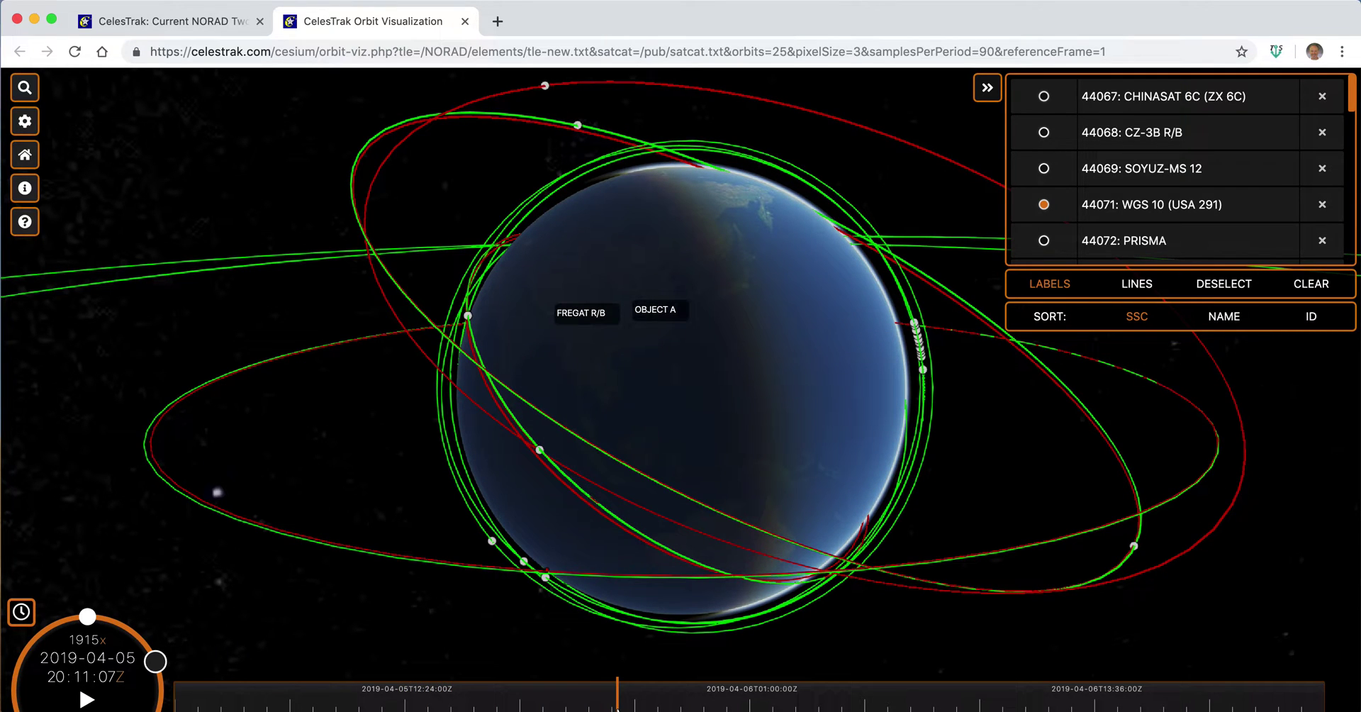
left_click(816, 706)
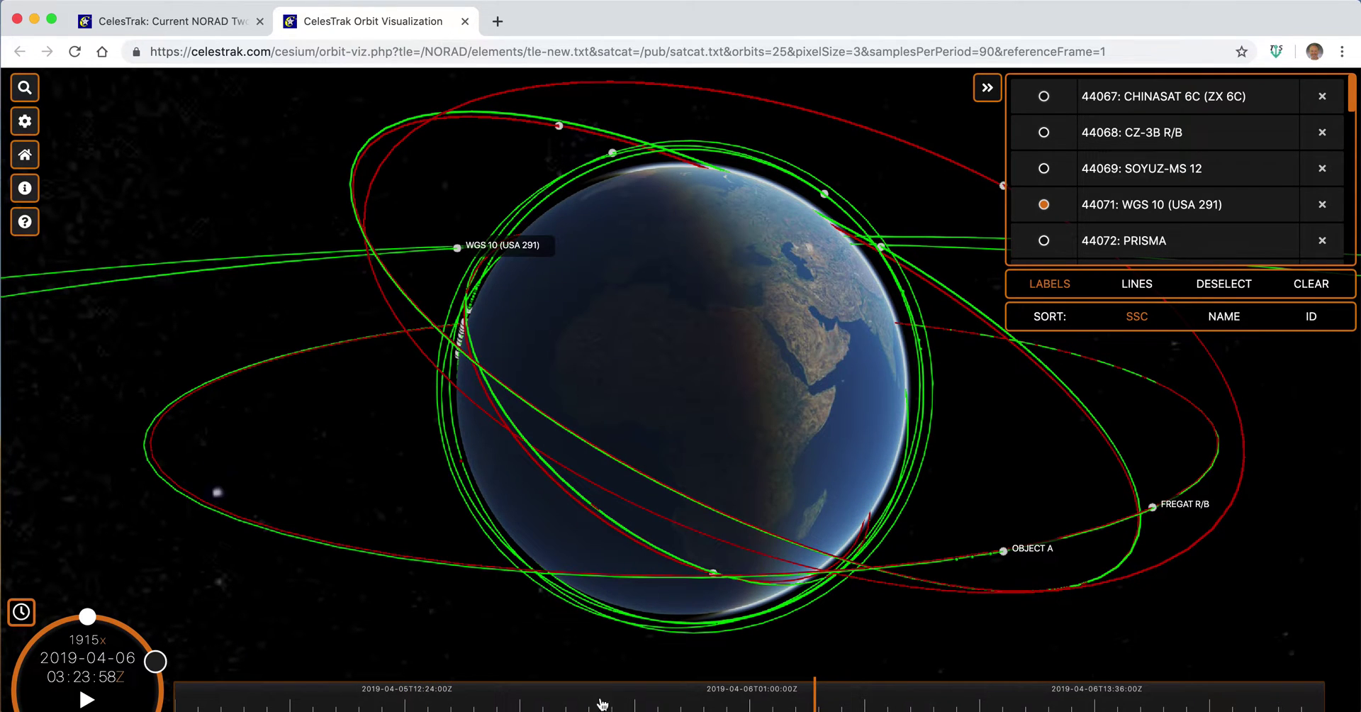
left_click(402, 703)
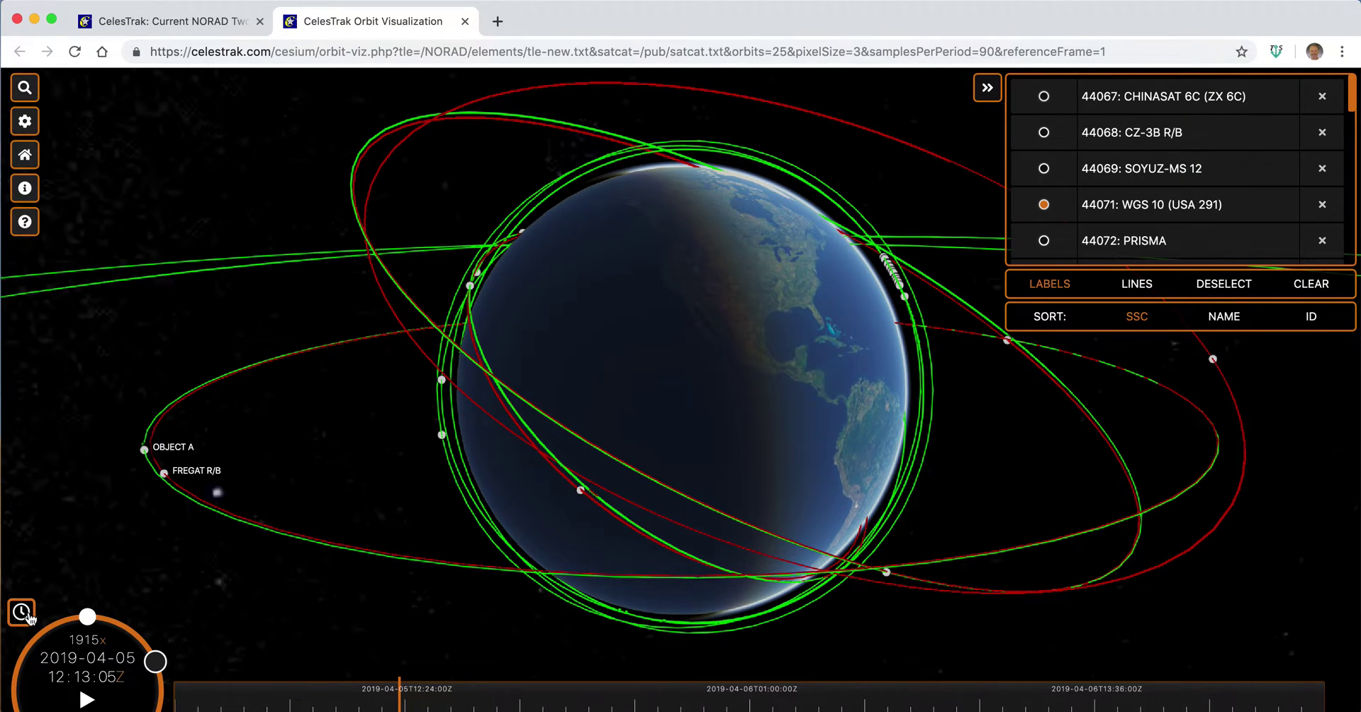
left_click(27, 616)
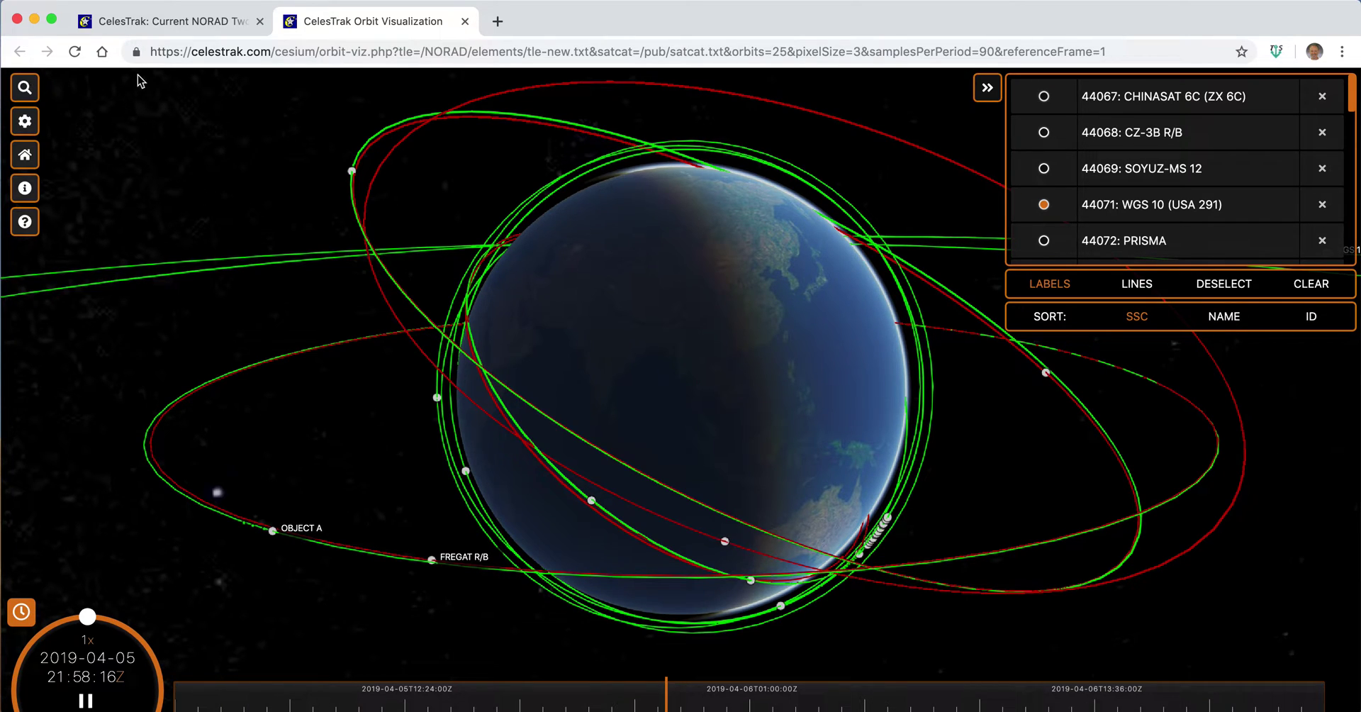
Replace the launches visualization with the Active Satellites one and speed its clock up to 1335x
key("super+w")
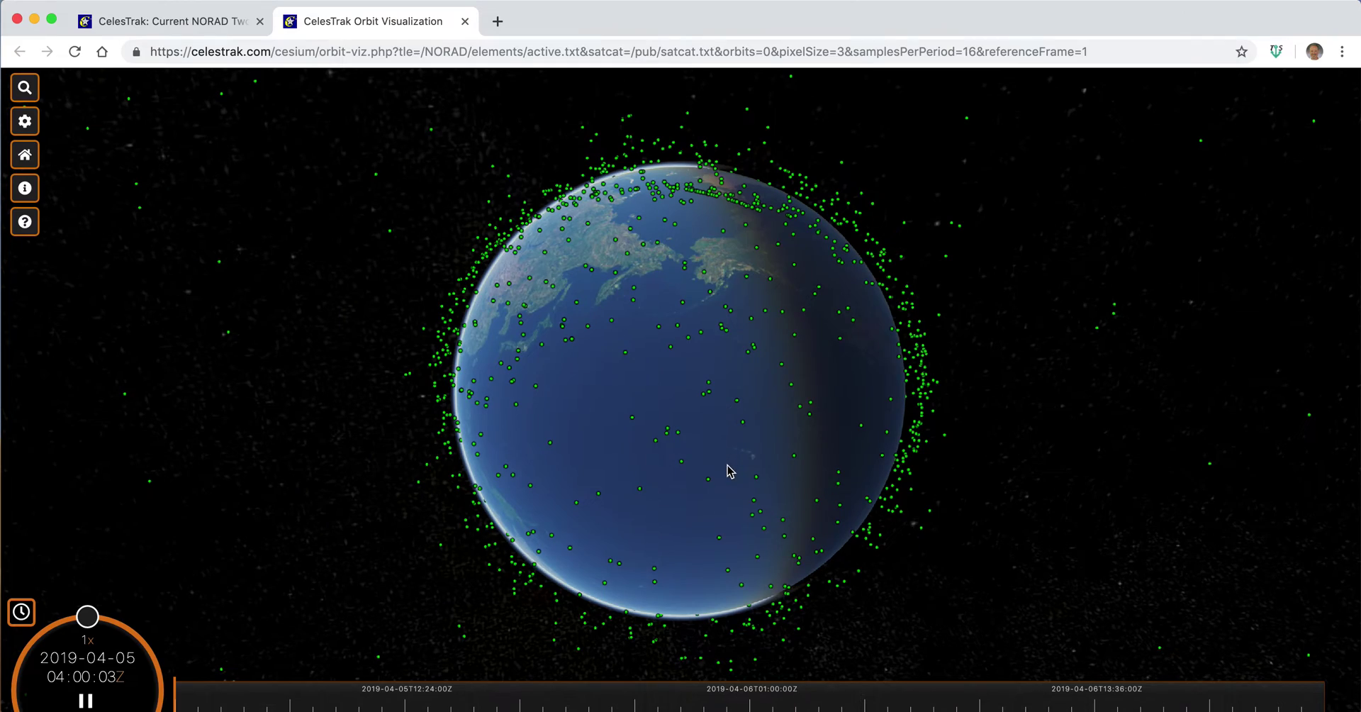
right_click_drag(730, 471, 727, 349)
middle_click_drag(727, 349, 742, 501)
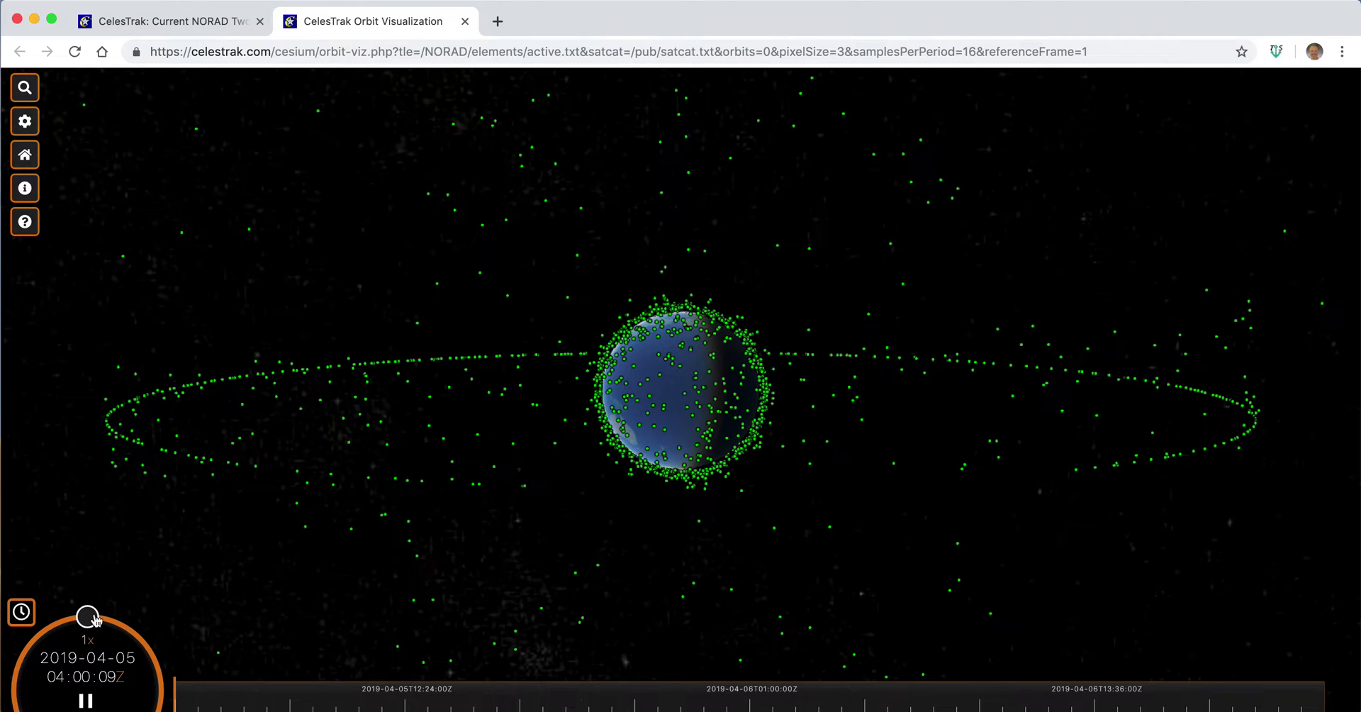
left_click_drag(92, 617, 153, 659)
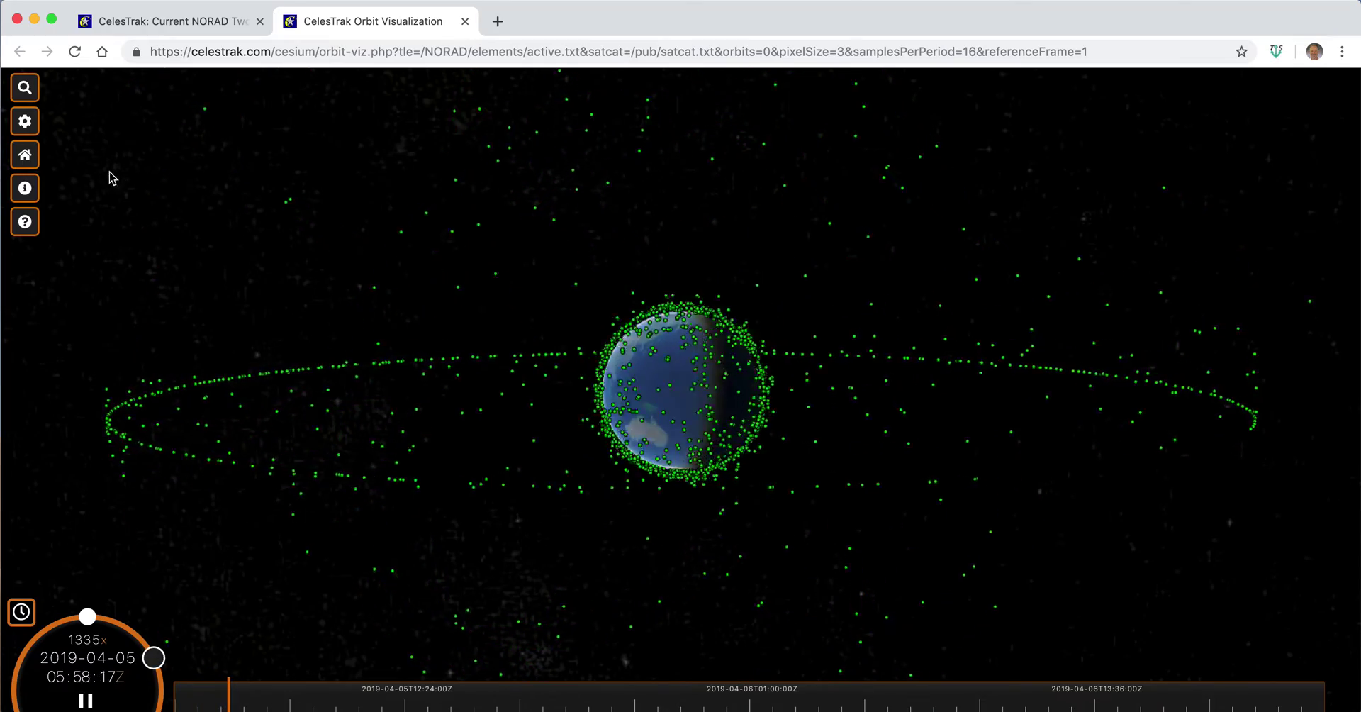
Select 02872: SURCAL 159 from the satellite search list and open its details
left_click(26, 89)
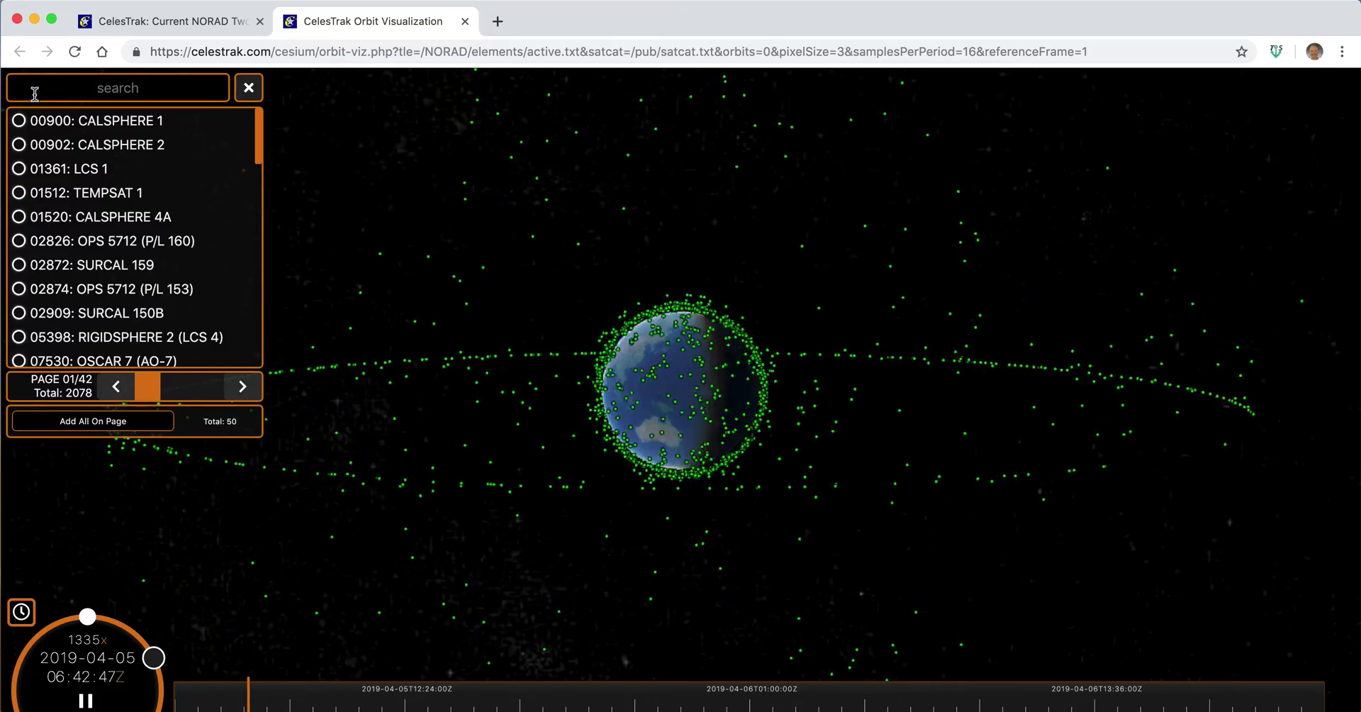
left_click(100, 268)
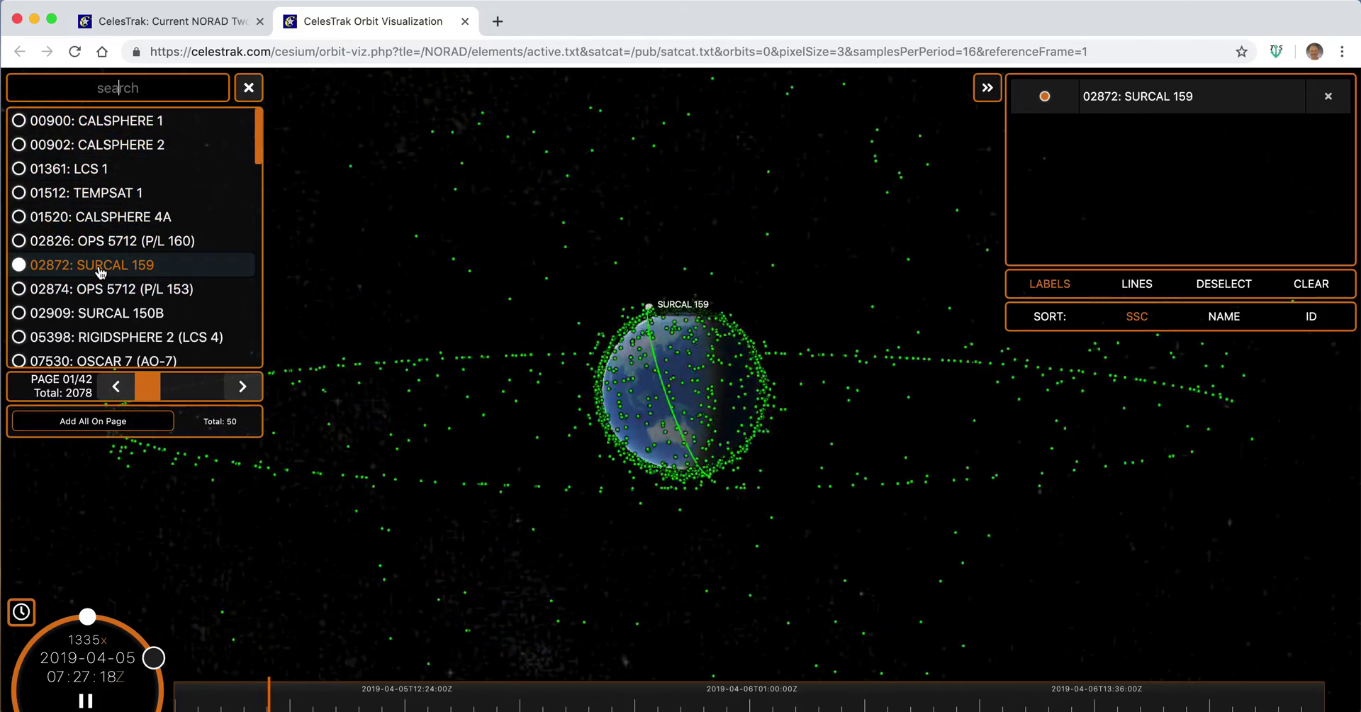
left_click(1126, 98)
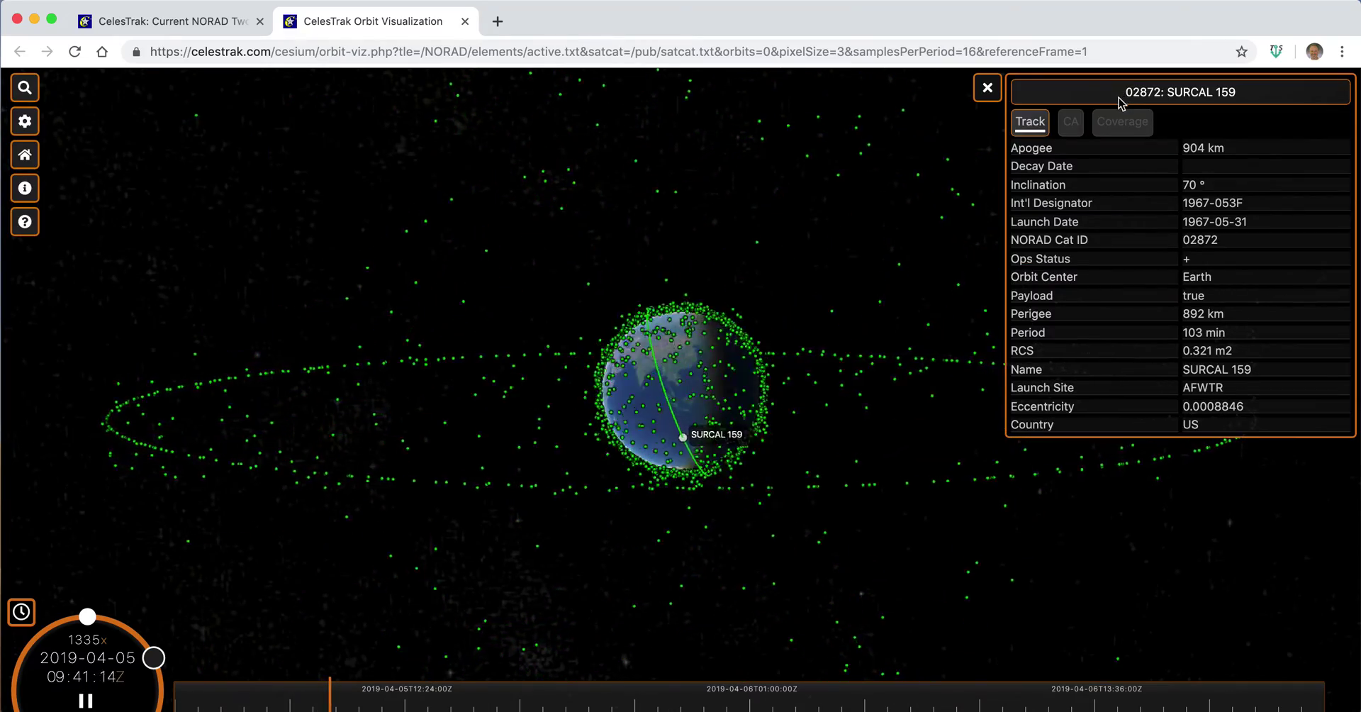
Track SURCAL 159 with the camera while slowing the clock to 135x, and close the satellite's details
left_click(1042, 127)
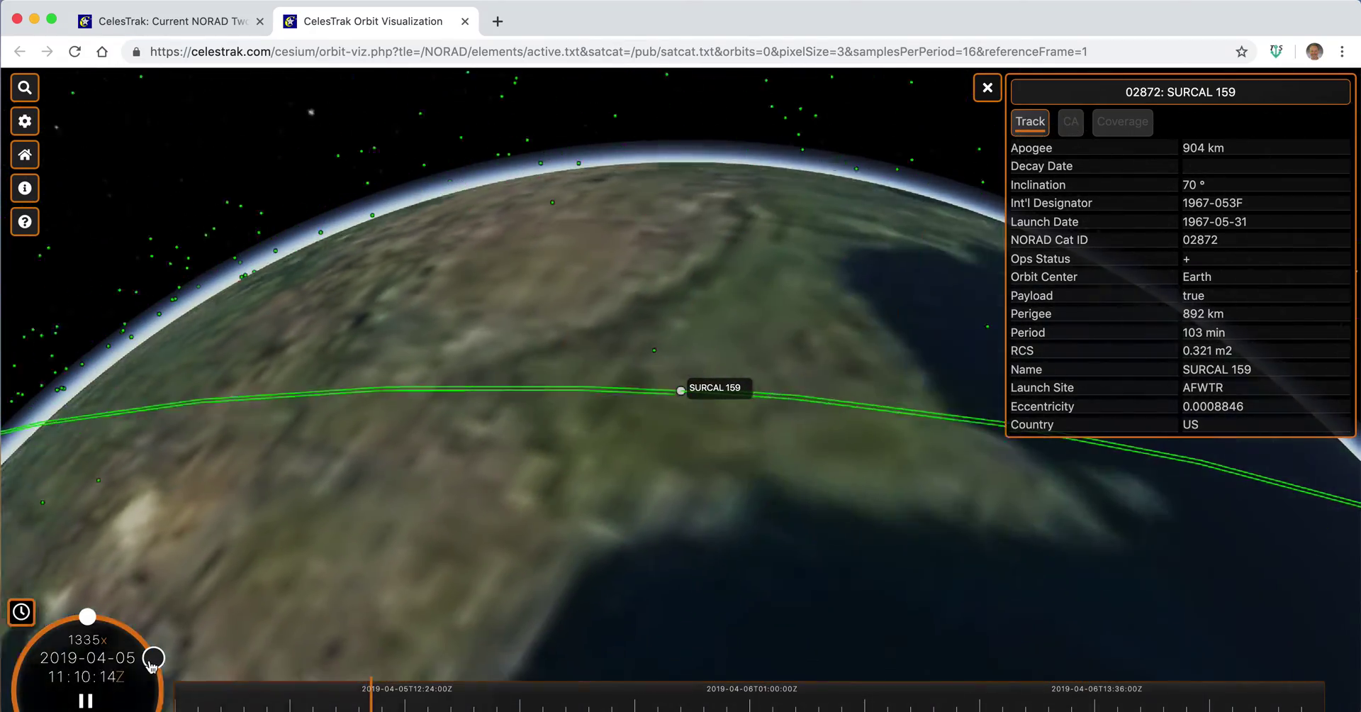
left_click_drag(153, 658, 139, 636)
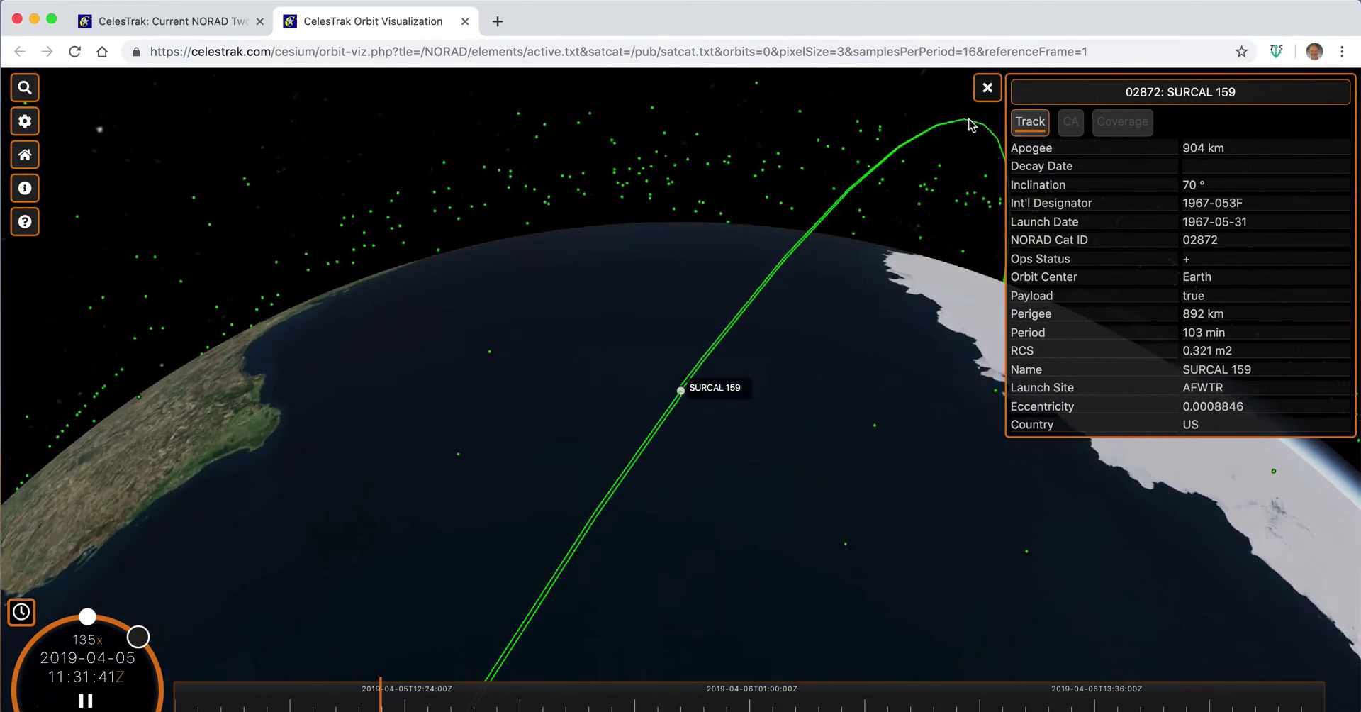
left_click(987, 88)
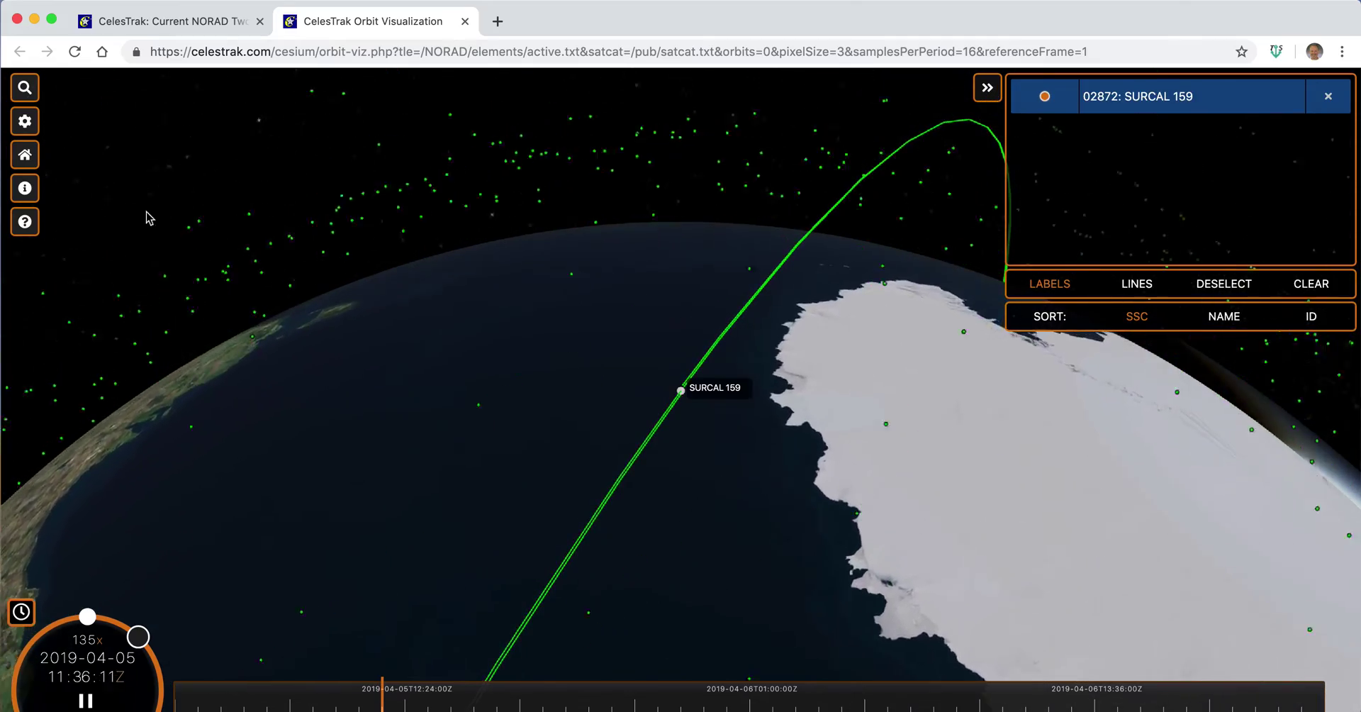
Reset the camera to the home view and set the viewer's view mode to 2D
left_click(26, 155)
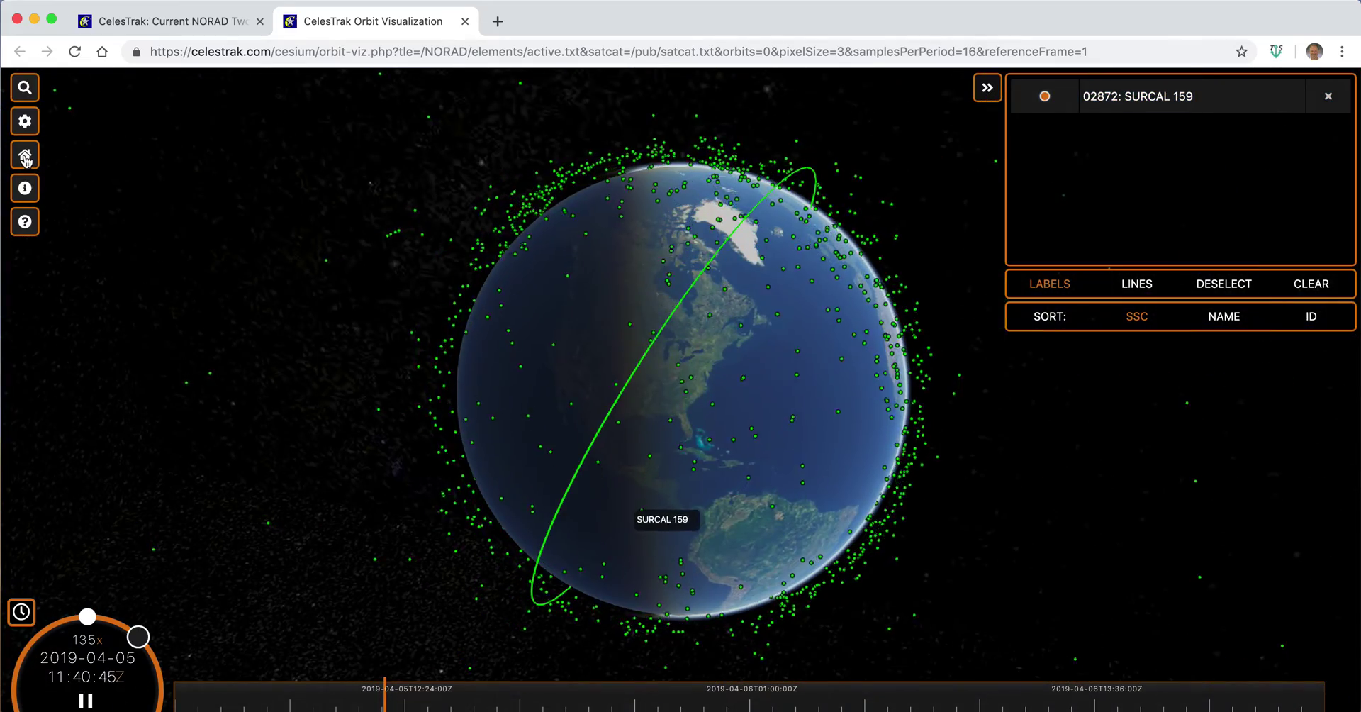
left_click(25, 121)
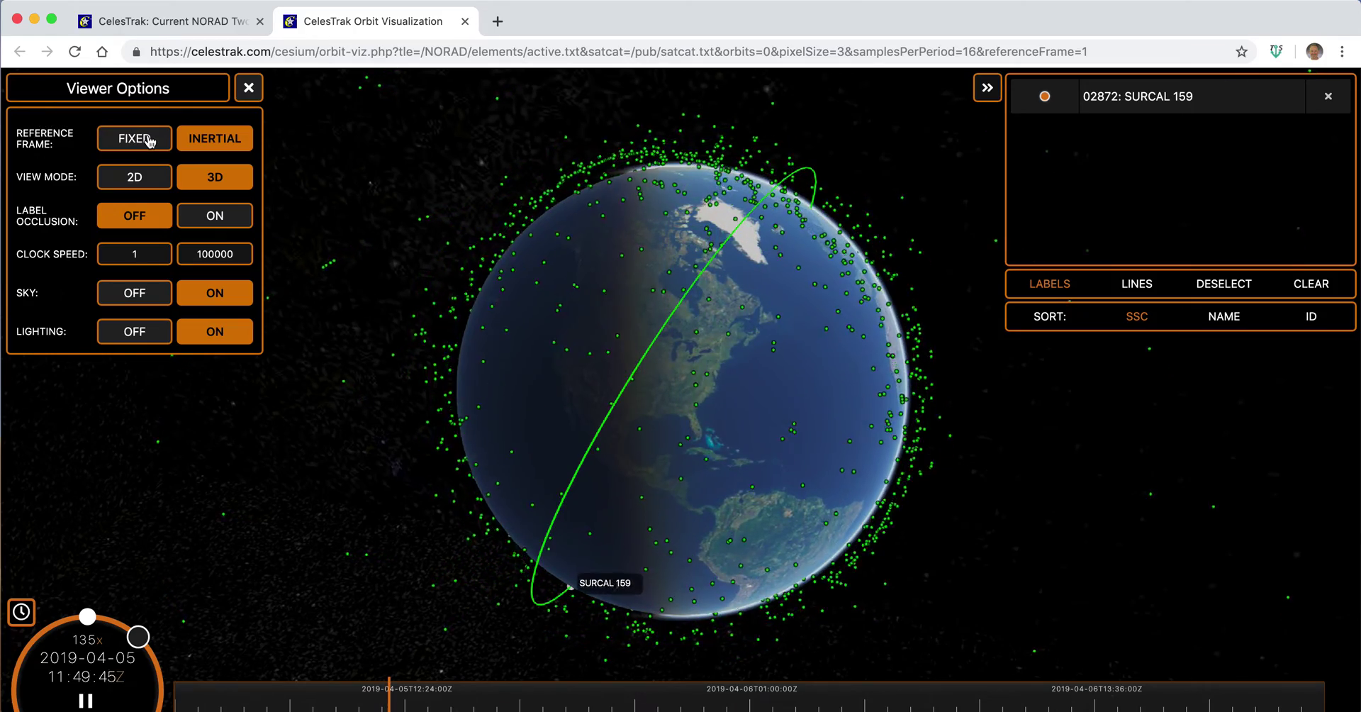
left_click(142, 180)
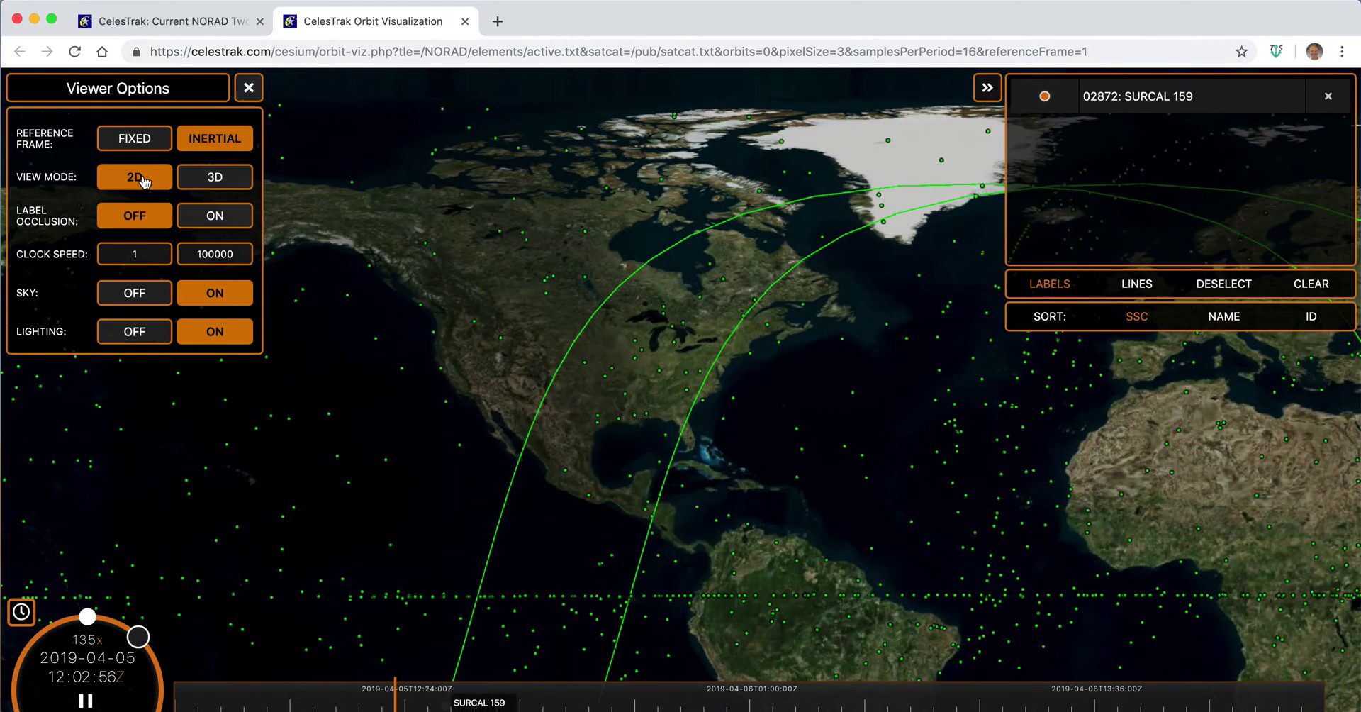
Close the active satellites visualization and open the geostationary satellites one to view the ring around Earth
key("super+w")
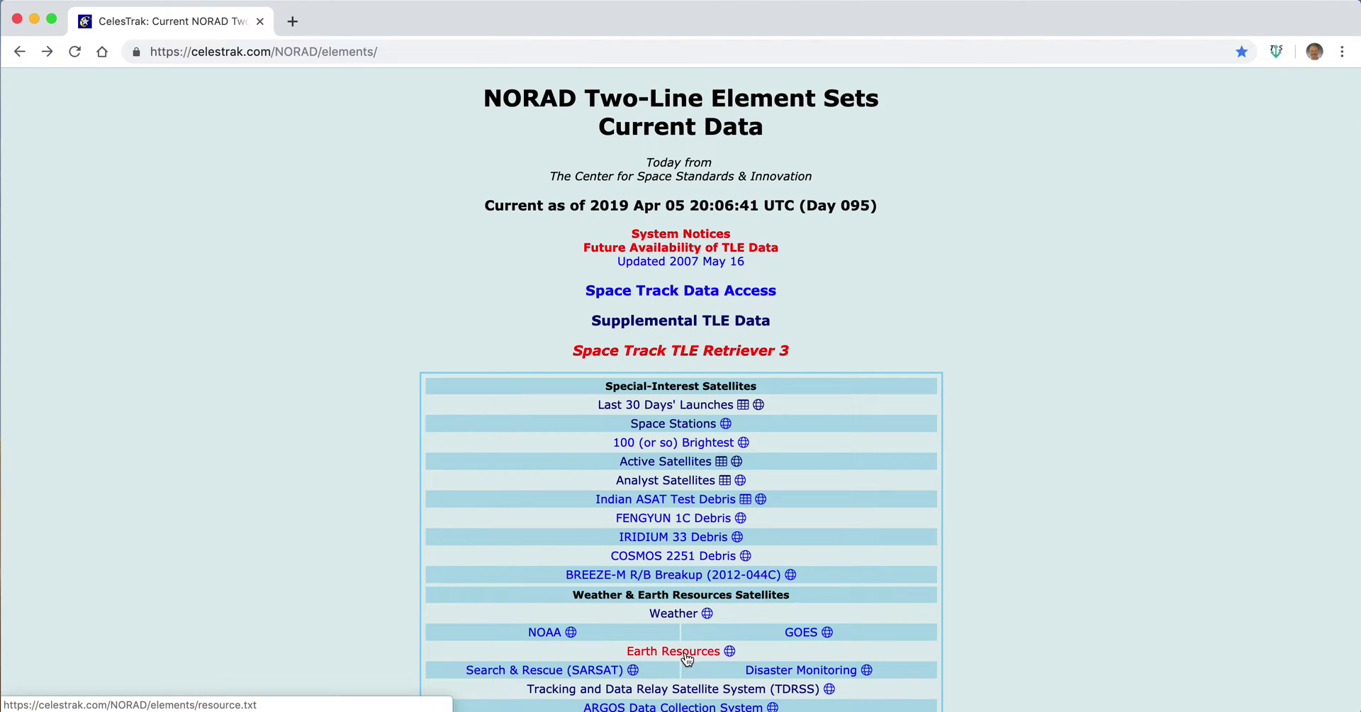
scroll(687, 658, "down", 3)
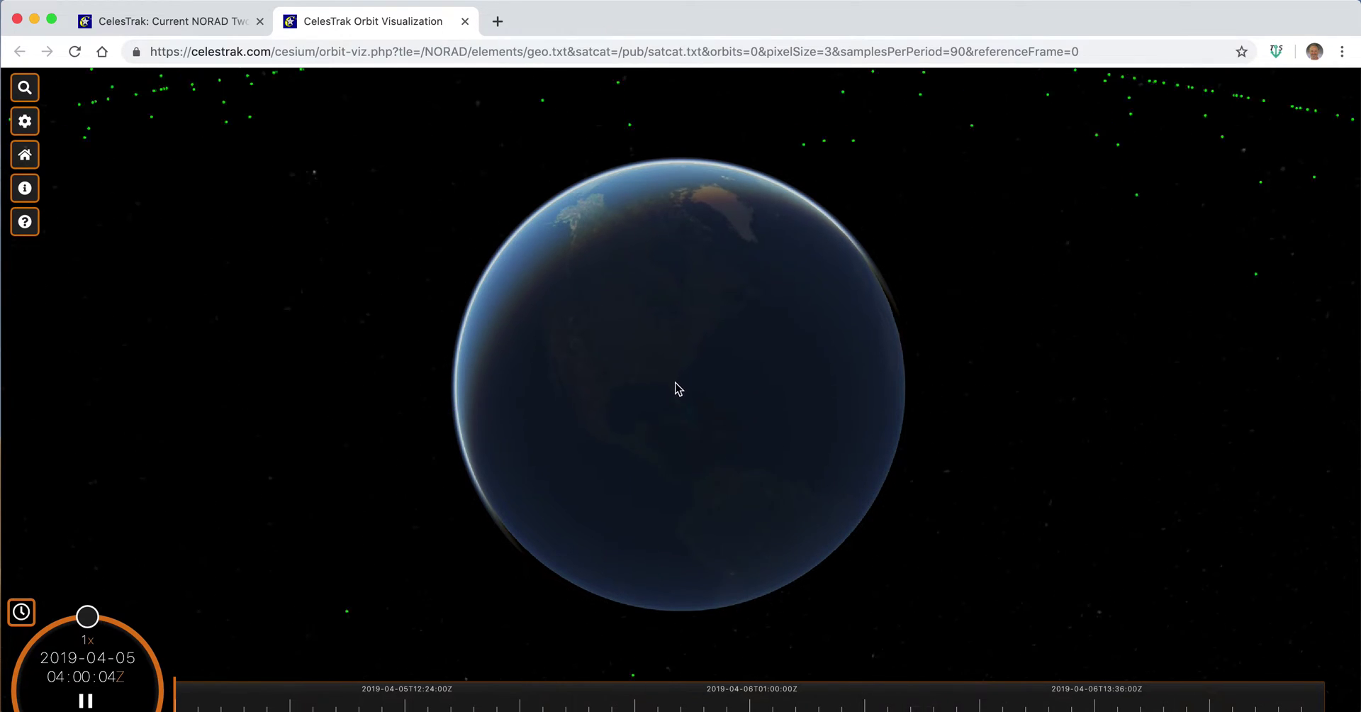
left_click_drag(678, 388, 641, 287)
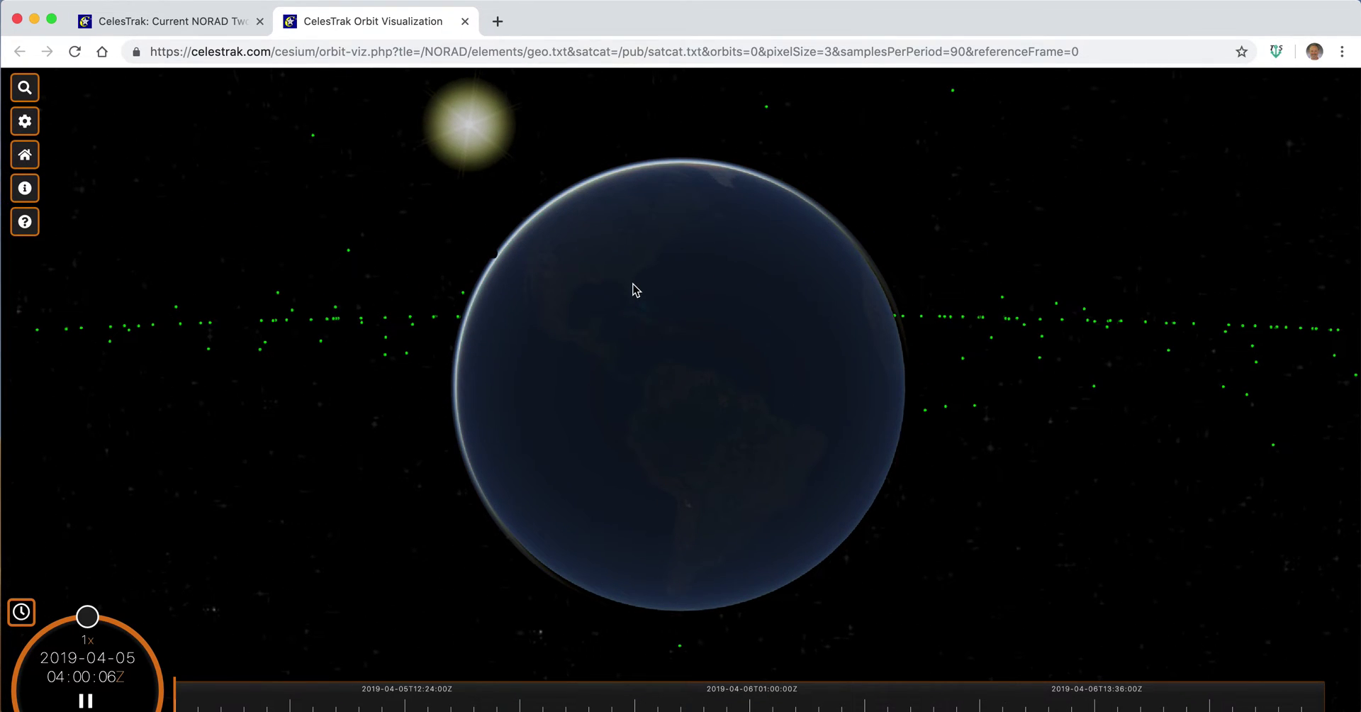
Search the geostationary satellites for "int", add all the matching Intelsat satellites to the selection, and clear the search
left_click(25, 89)
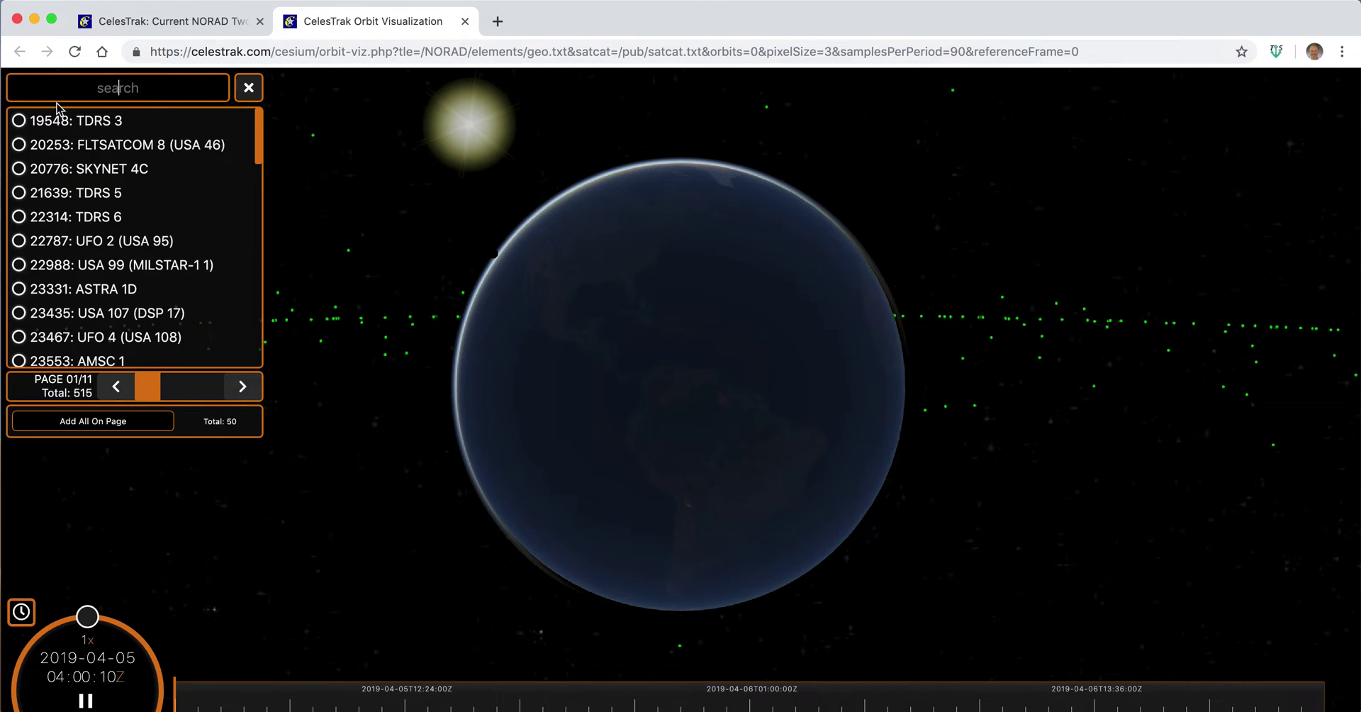
type("int")
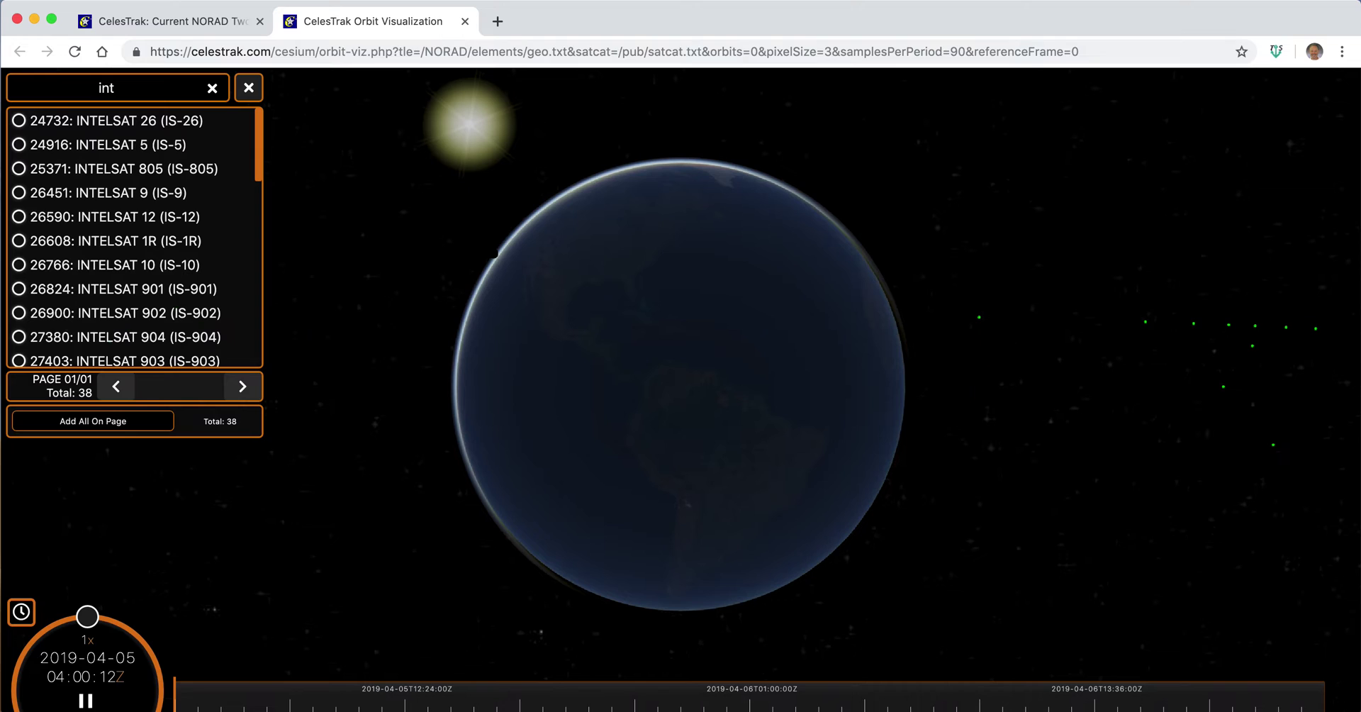
left_click(91, 422)
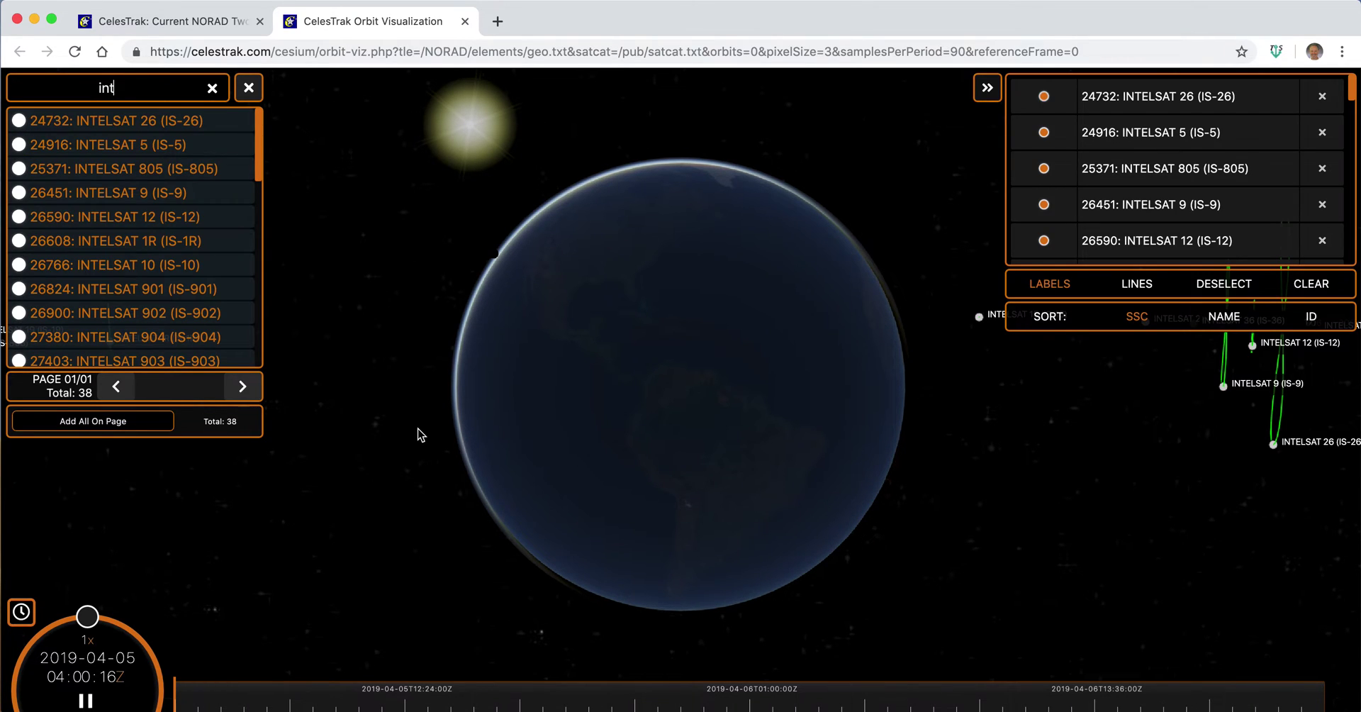
left_click(212, 89)
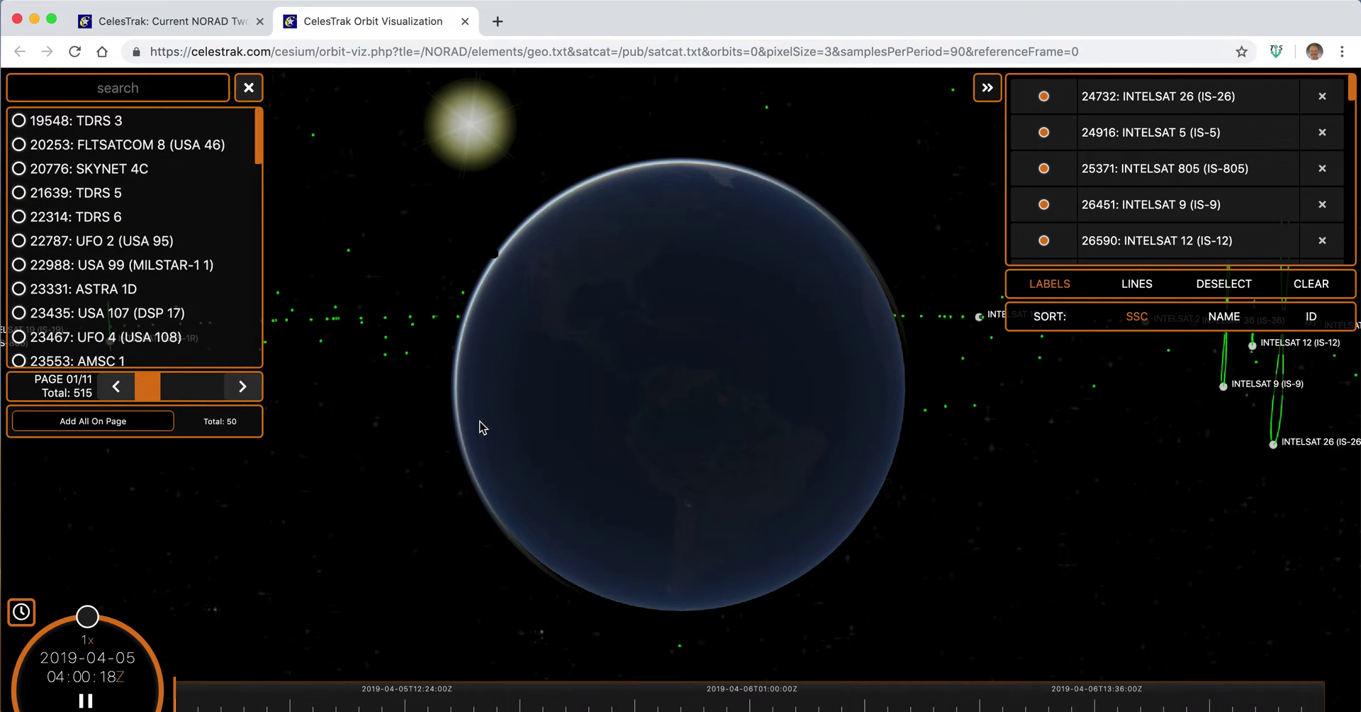
Search for "irnss" and "qzs" in turn, adding all satellites matching each term to the selection
scroll(478, 388, "down", 5)
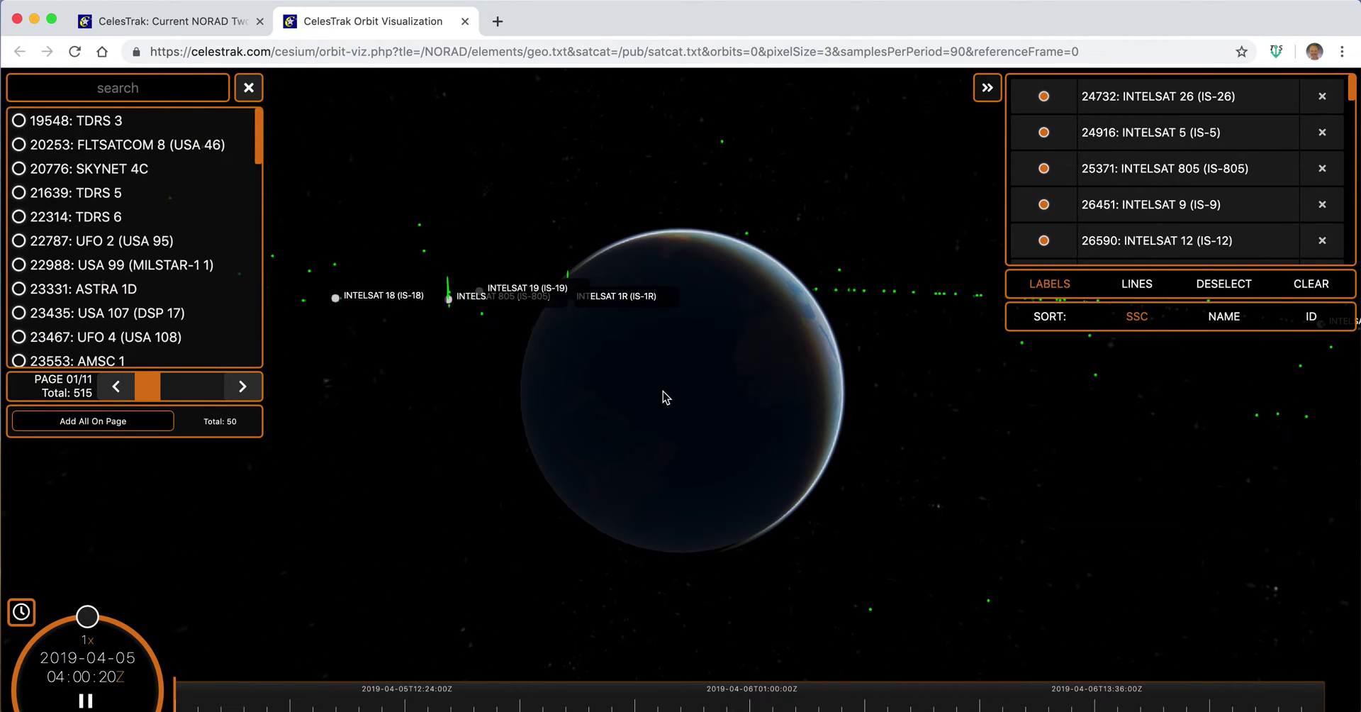
left_click_drag(626, 399, 414, 384)
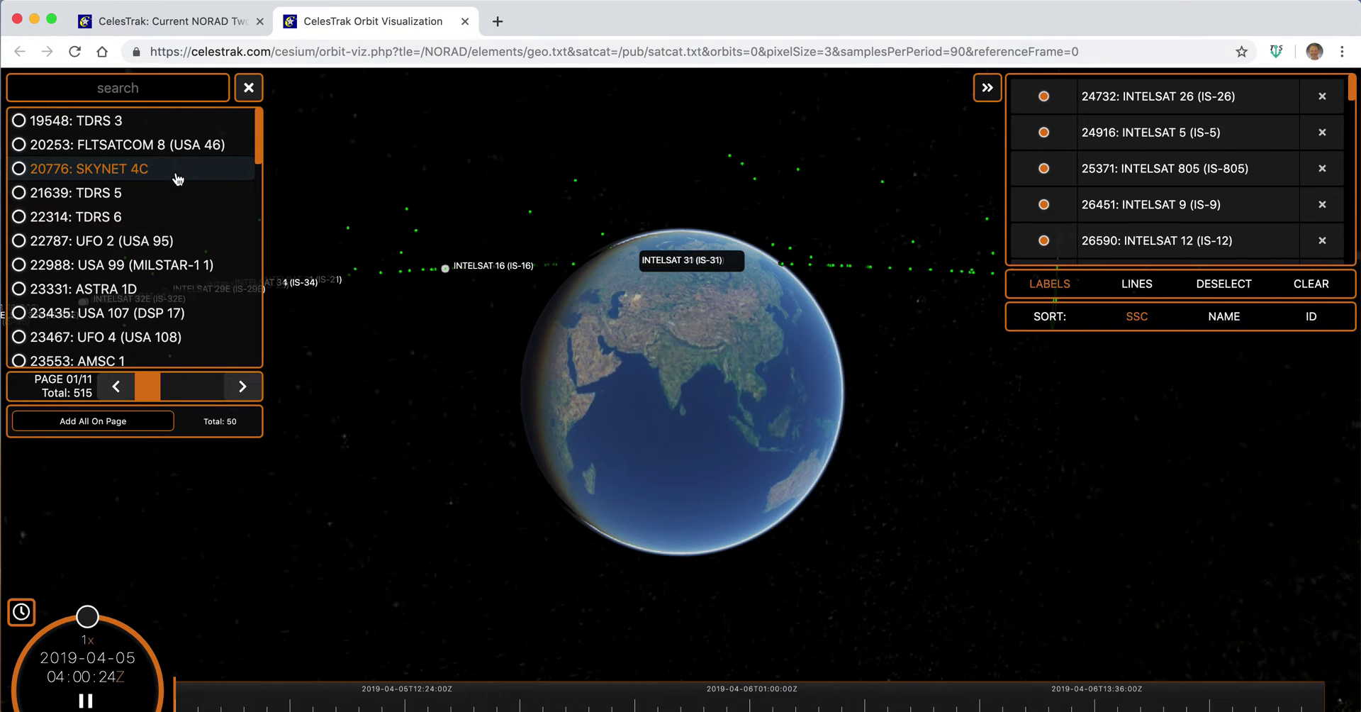
type("irnss")
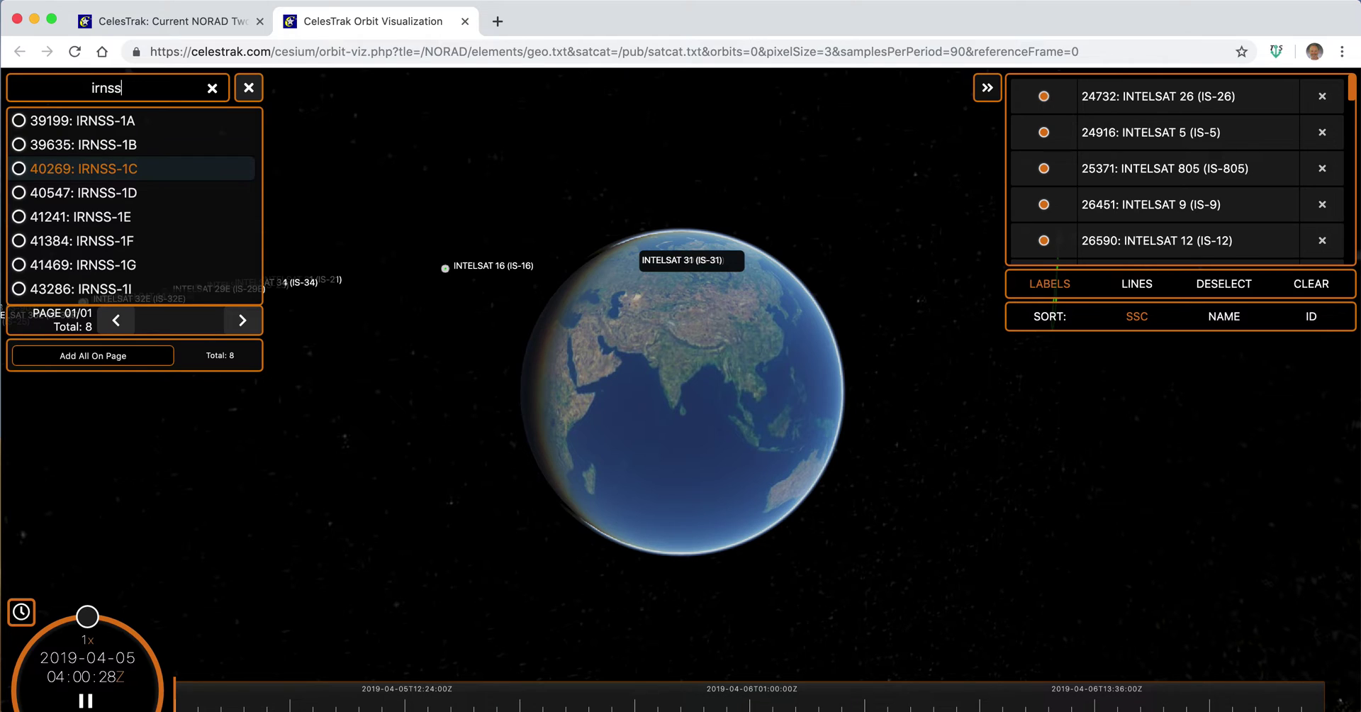
left_click(96, 356)
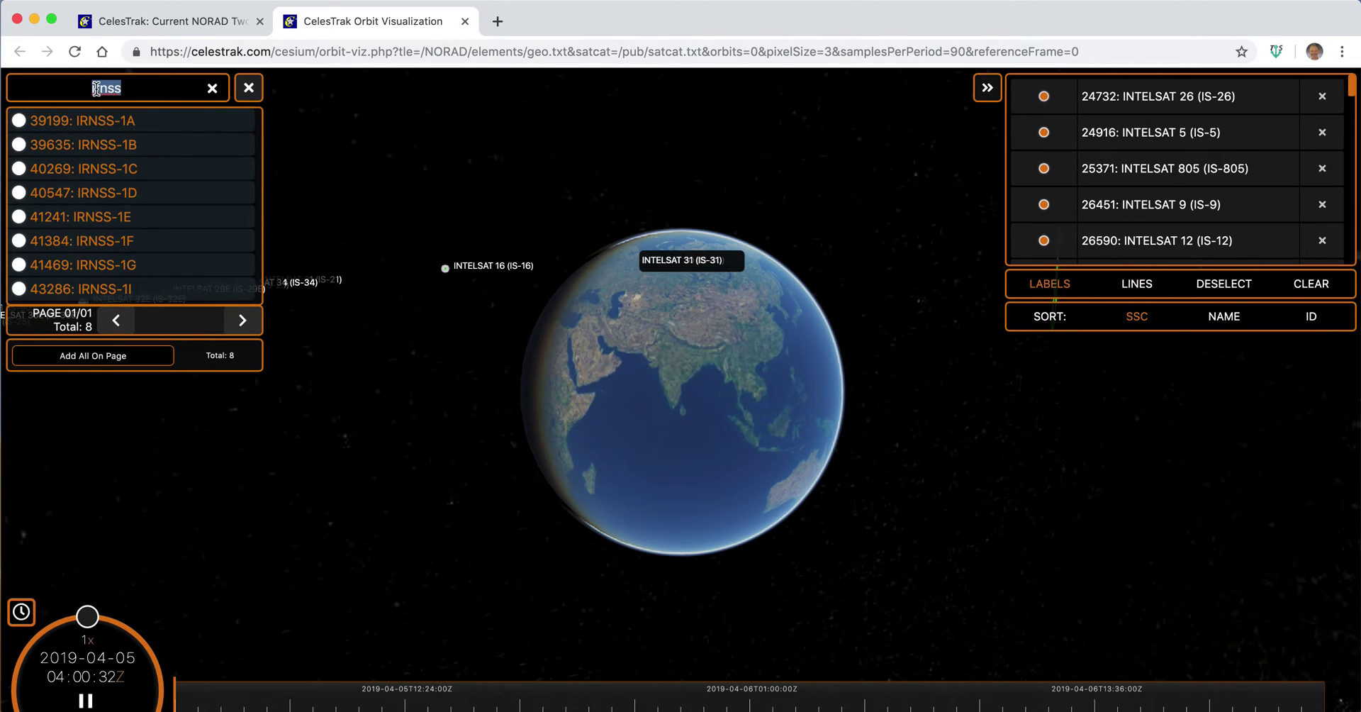
type("qzs")
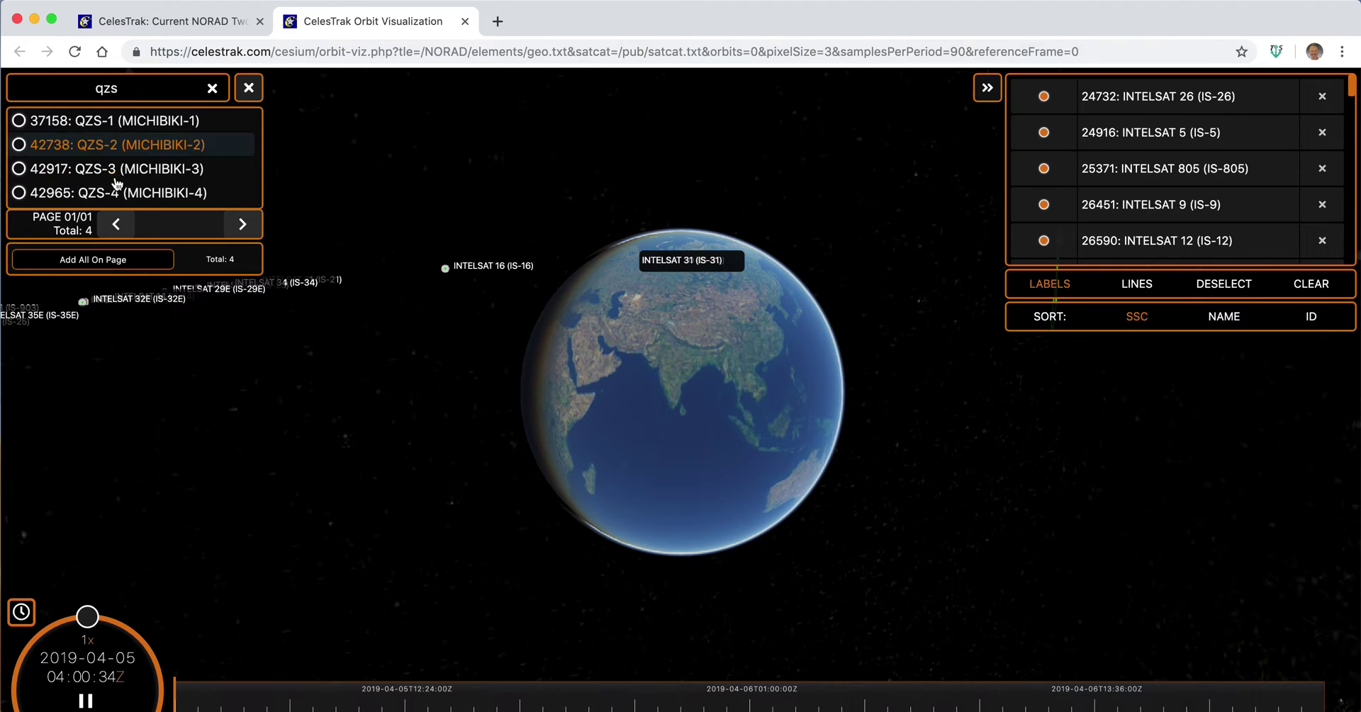
left_click(93, 260)
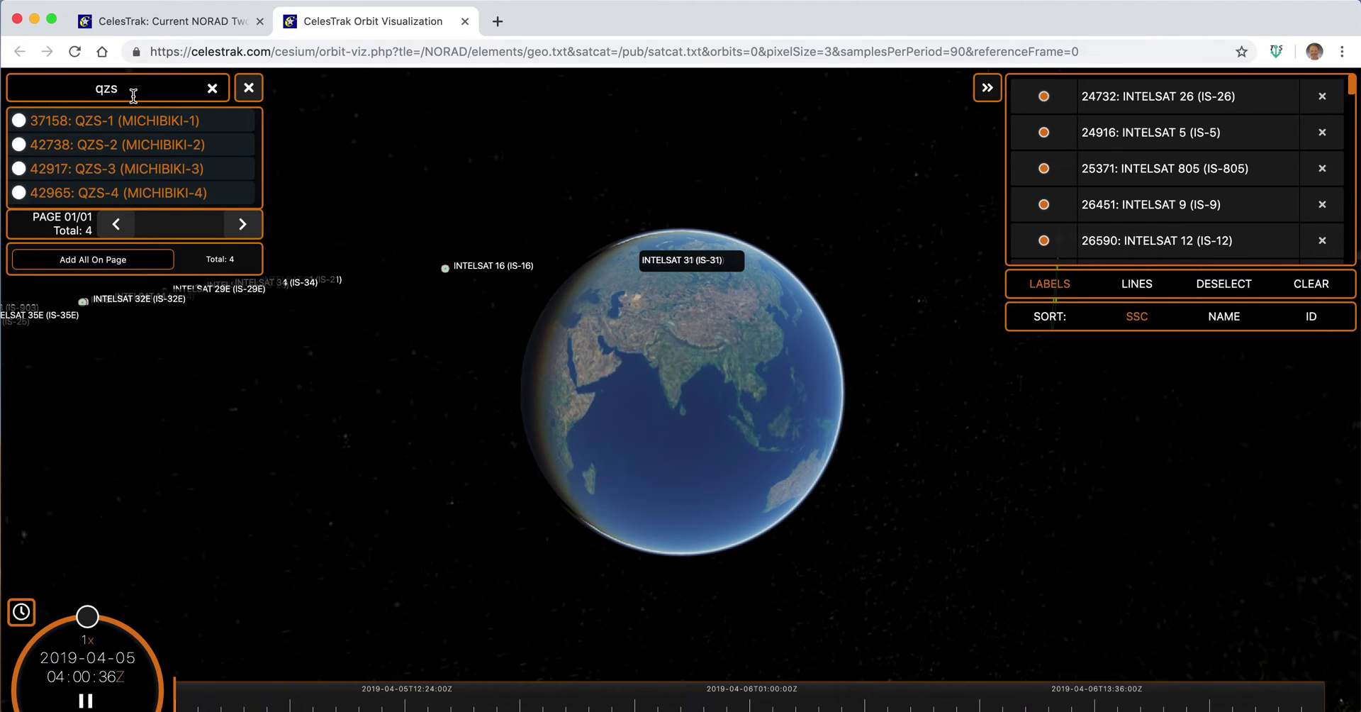
Search for "beidou" and select BEIDOU IGSO-6, BEIDOU-2 G7, BEIDOU IGSO-7 and BEIDOU-3 G1
type("be")
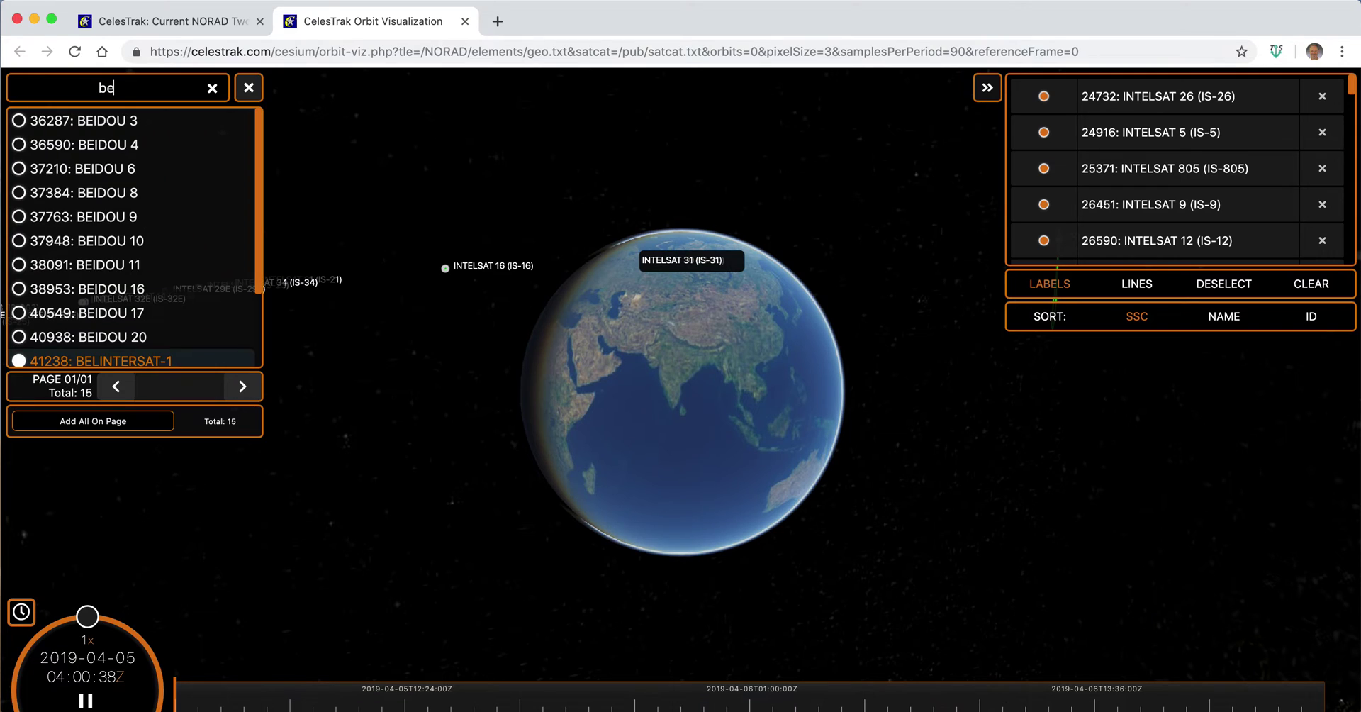
type("idou")
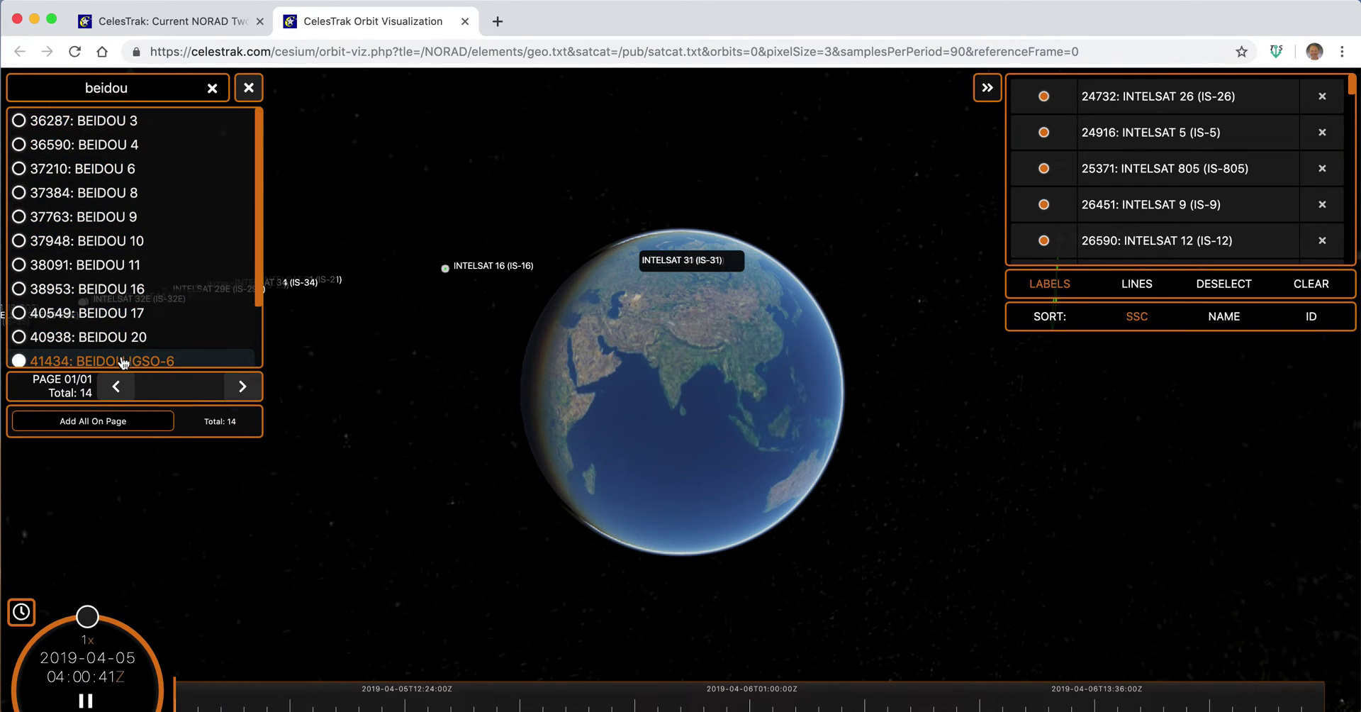
scroll(146, 344, "down", 3)
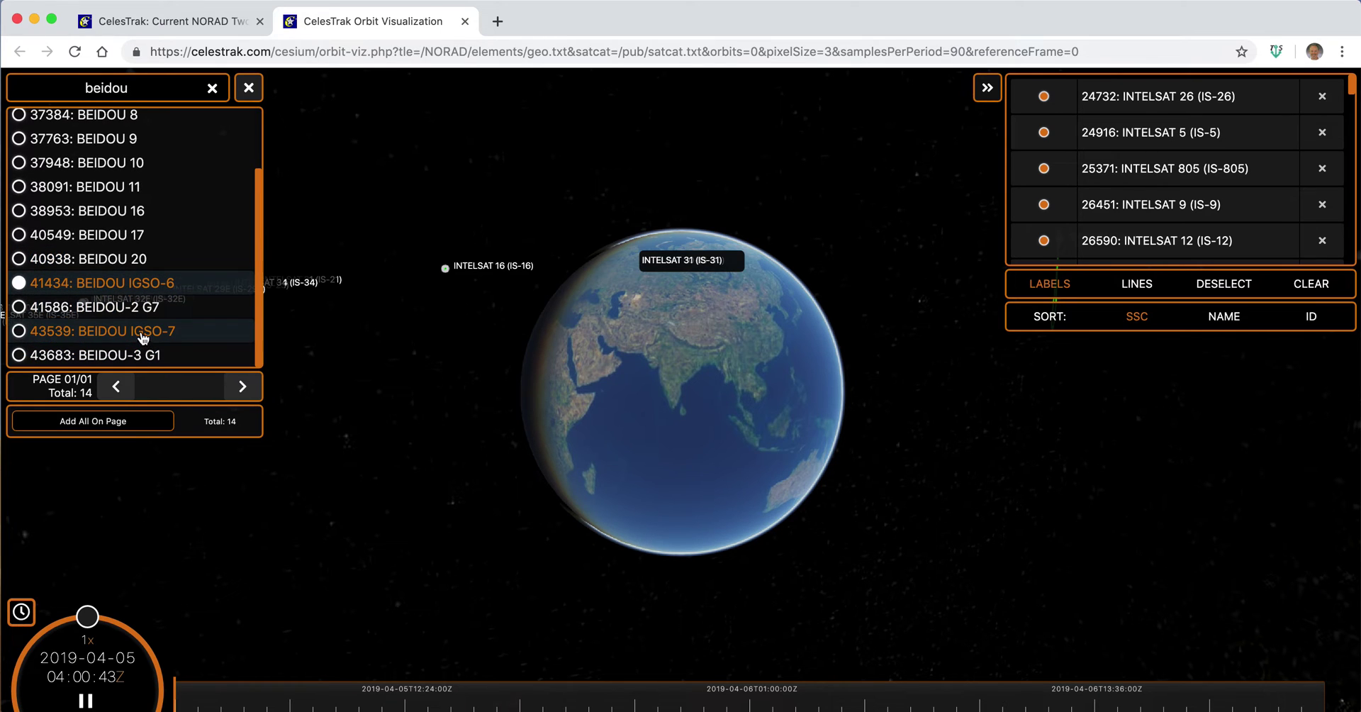
left_click(143, 337)
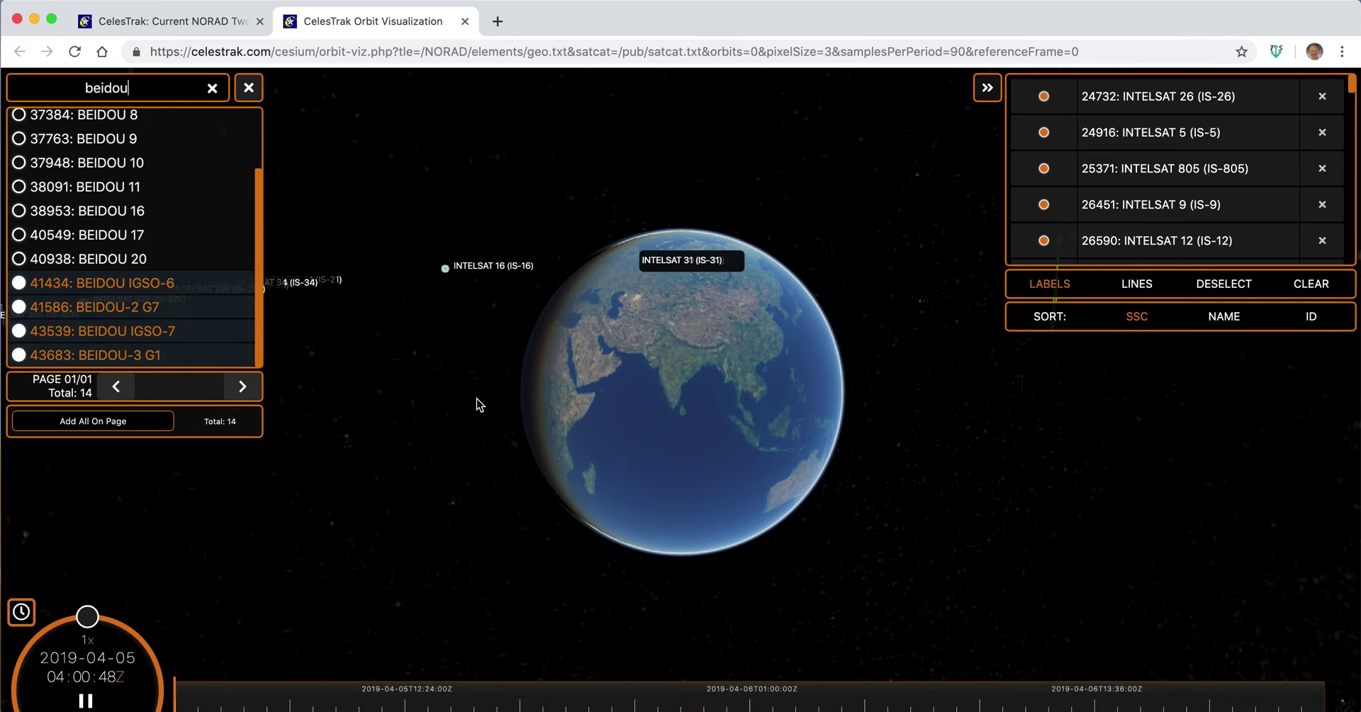
Collapse the list of selected satellites, clear the beidou search filter, and close the satellite search
left_click(249, 88)
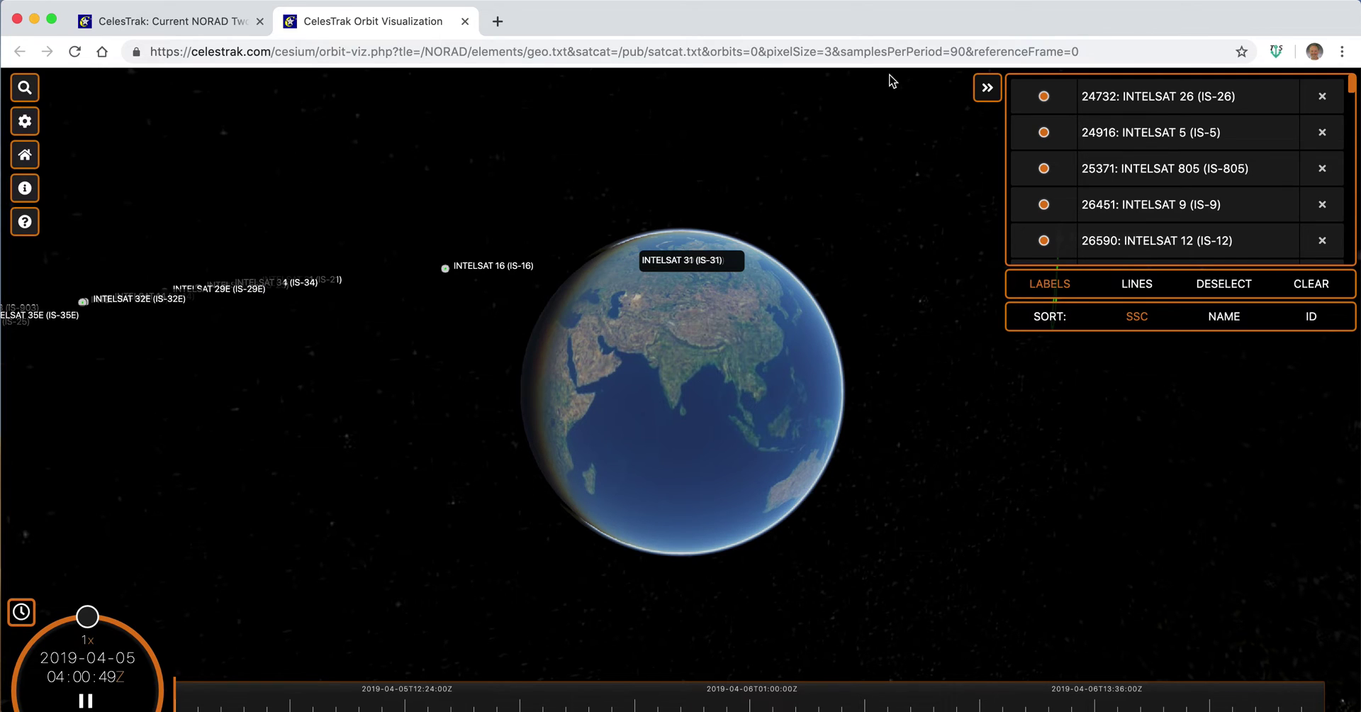
left_click(997, 92)
left_click(32, 88)
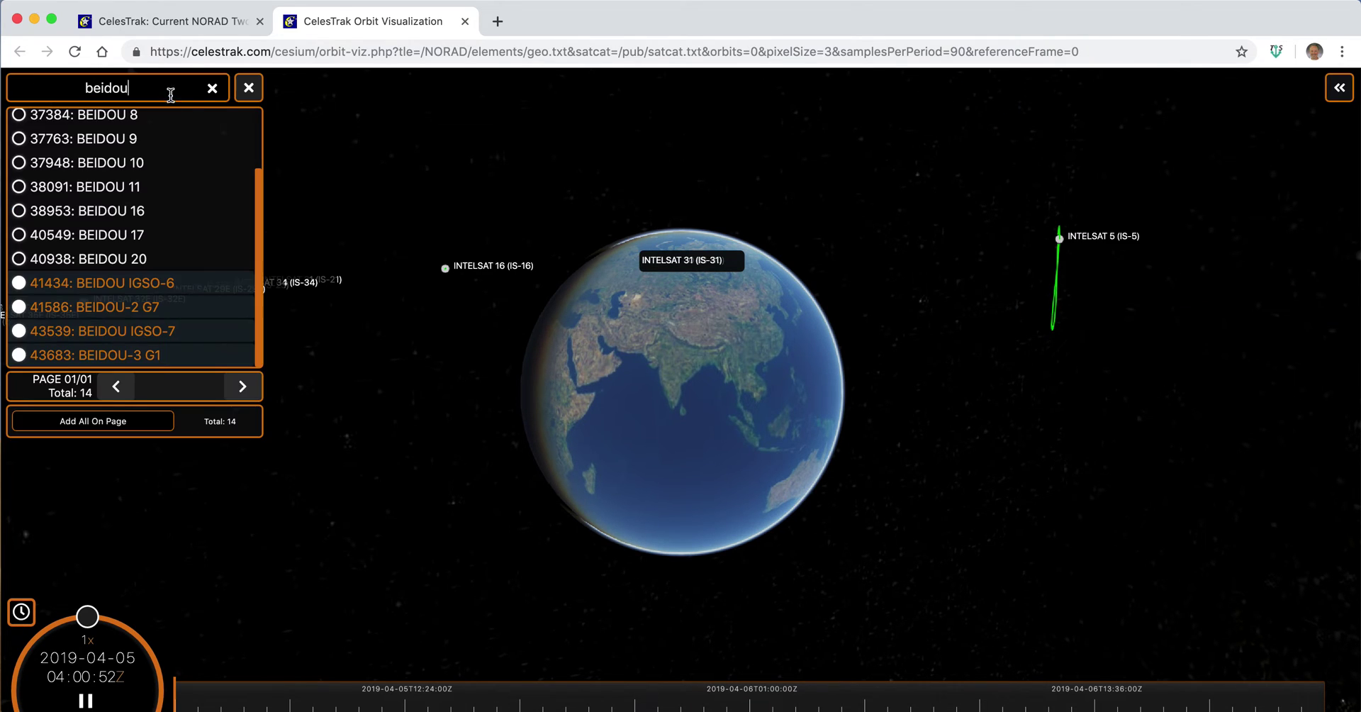
left_click(212, 88)
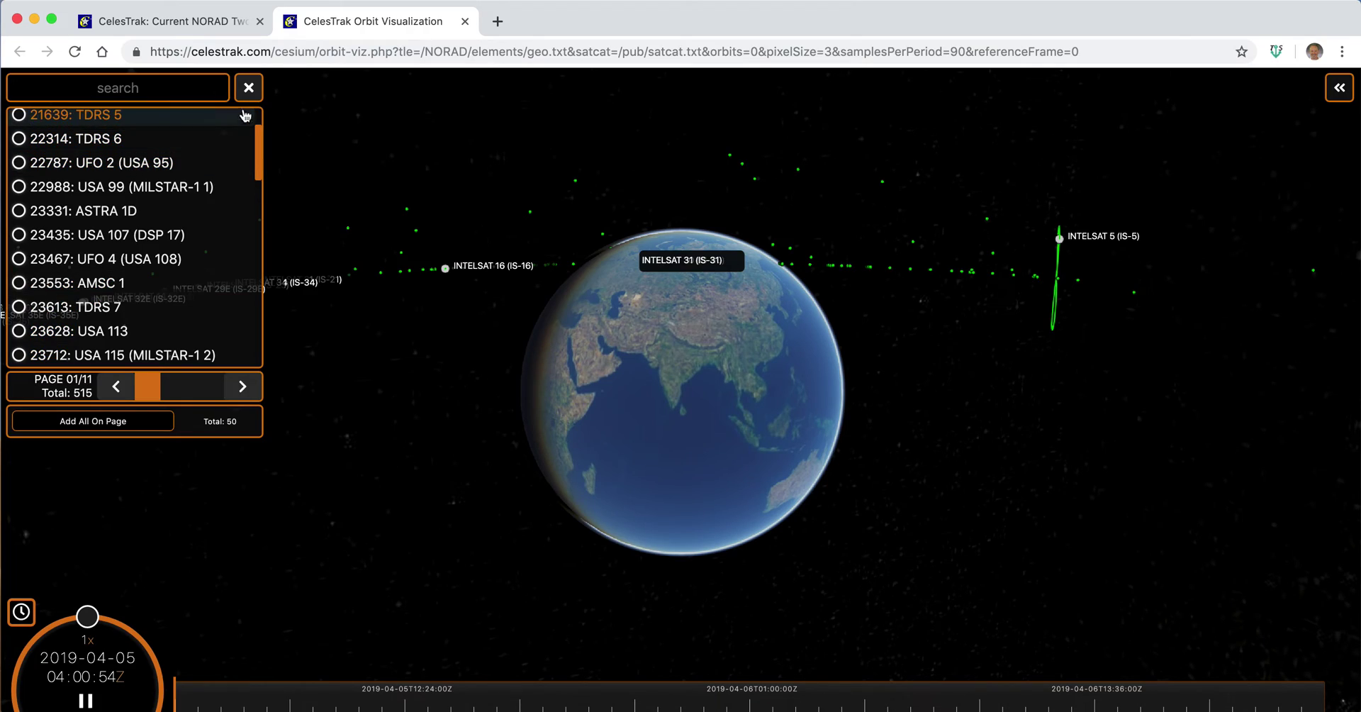
left_click(249, 88)
Speed the clock up to 784x and view the selected satellites moving along their orbits around Earth
scroll(434, 571, "down", 10)
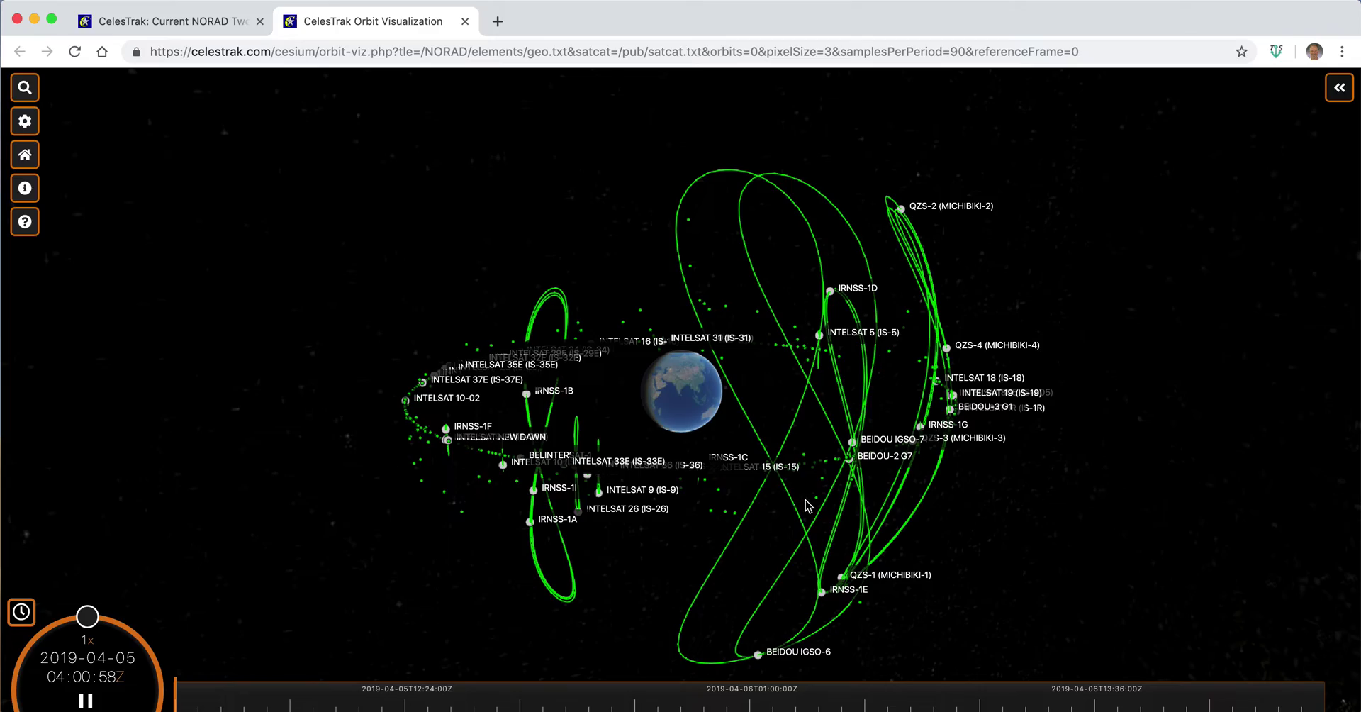
left_click_drag(809, 505, 398, 512)
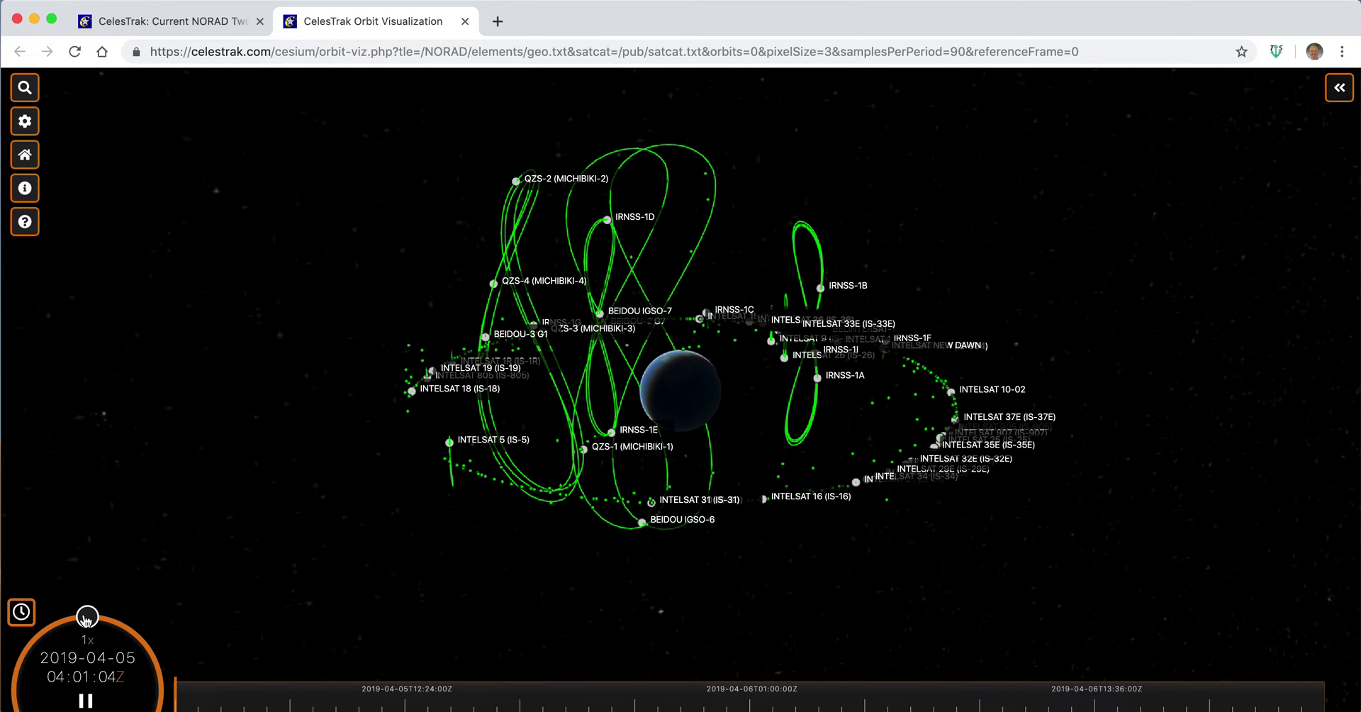
left_click_drag(114, 628, 156, 659)
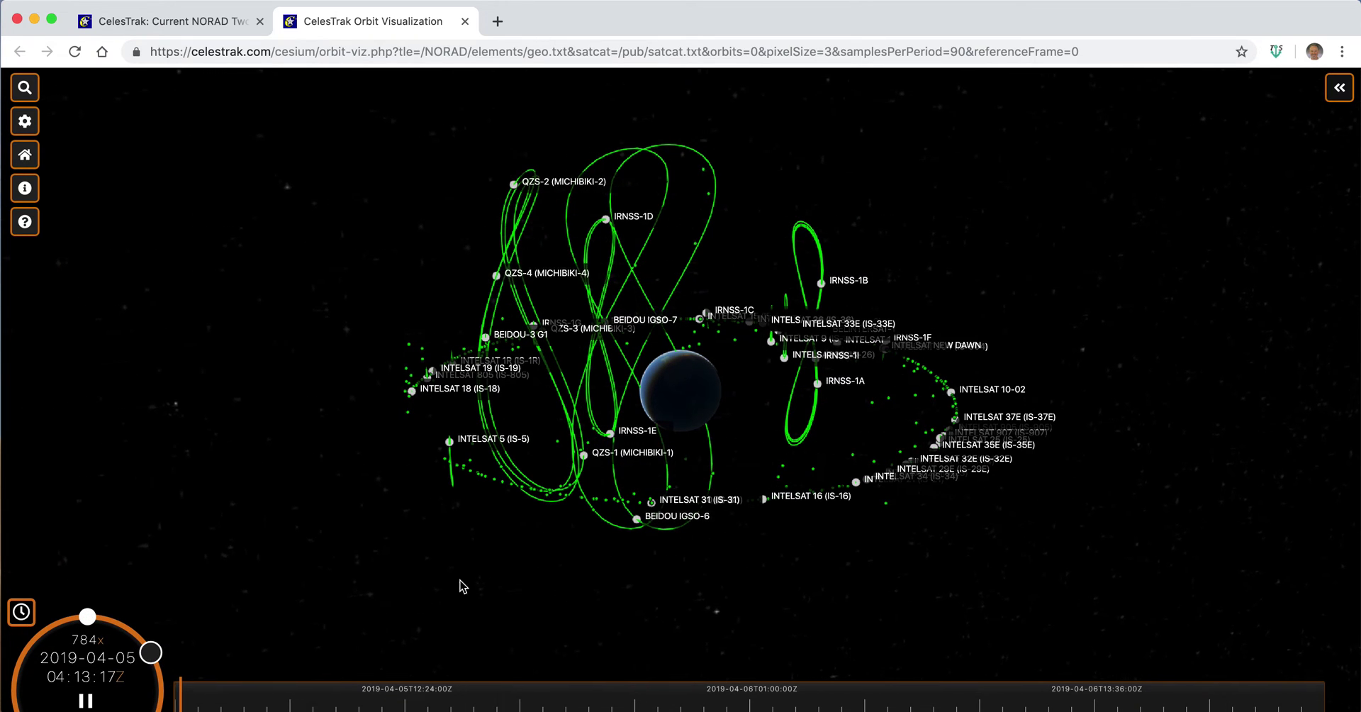
left_click_drag(508, 568, 502, 542)
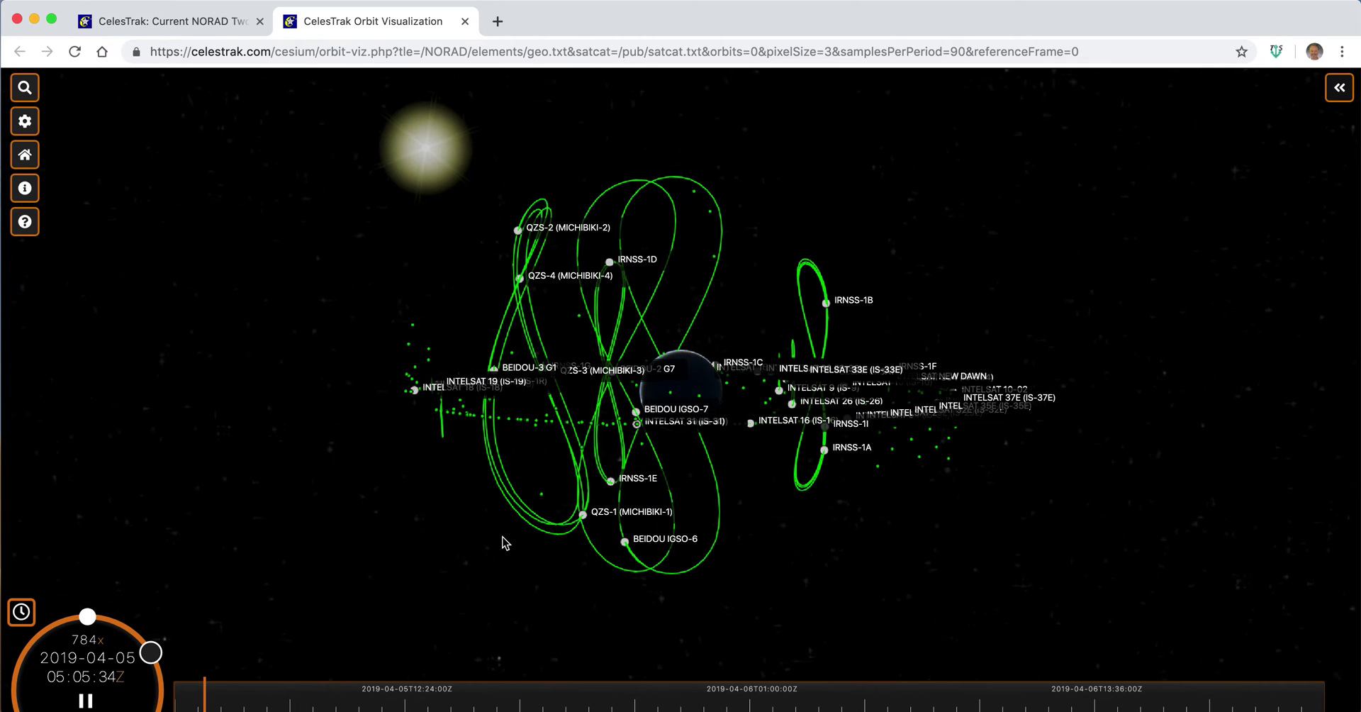